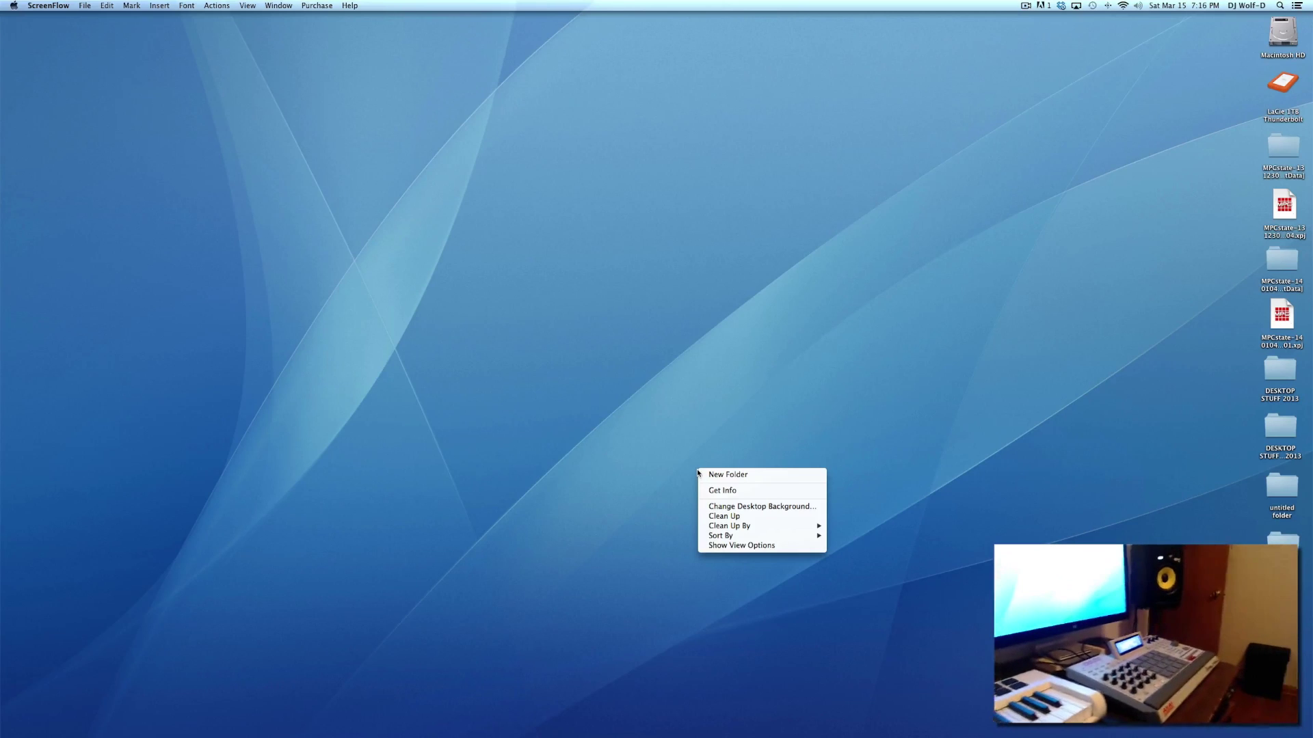
- Delete the default drum program, Program 001, from the project
left_click(874, 404)
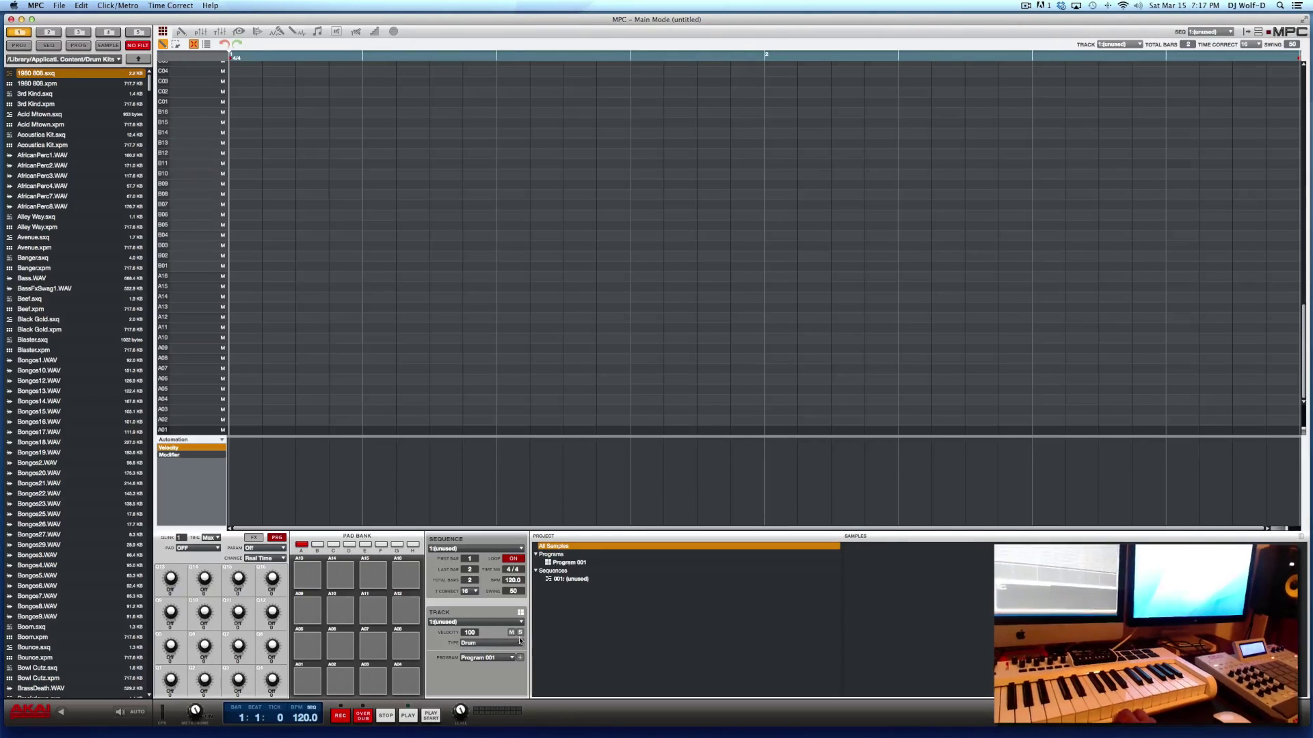
right_click(566, 564)
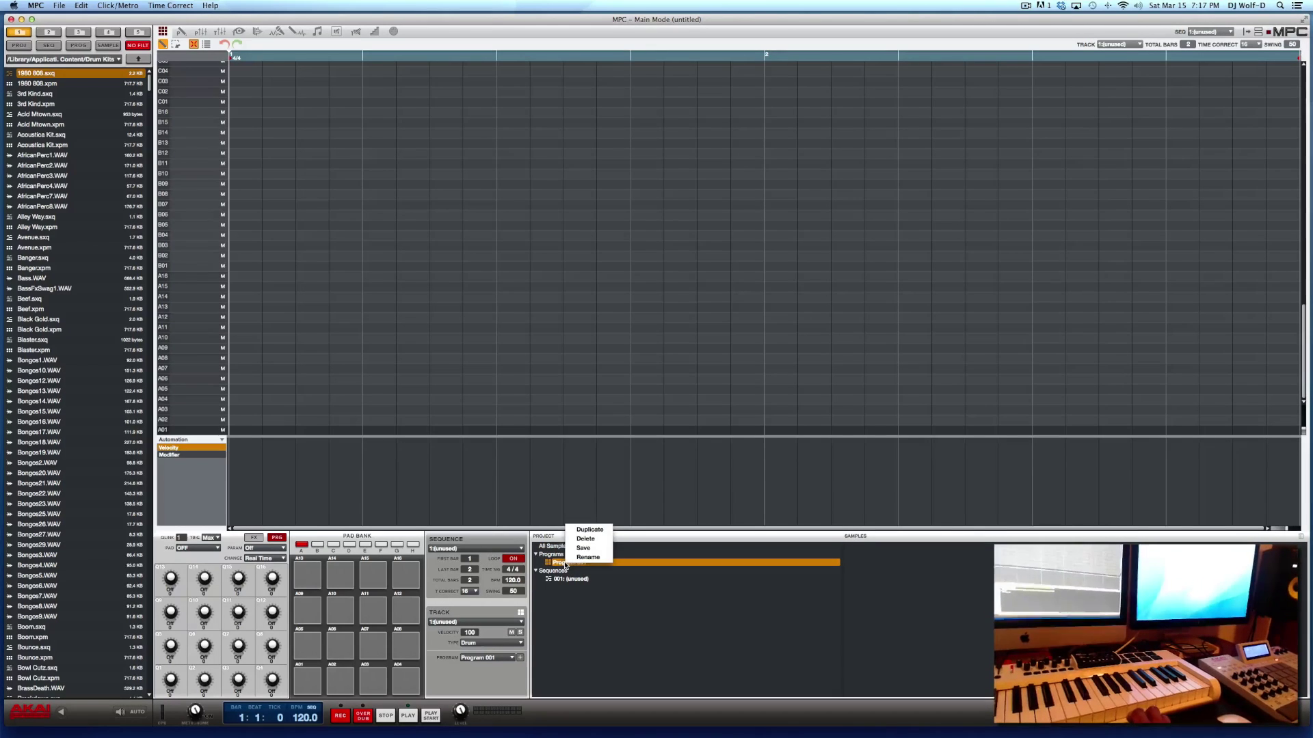
left_click(581, 540)
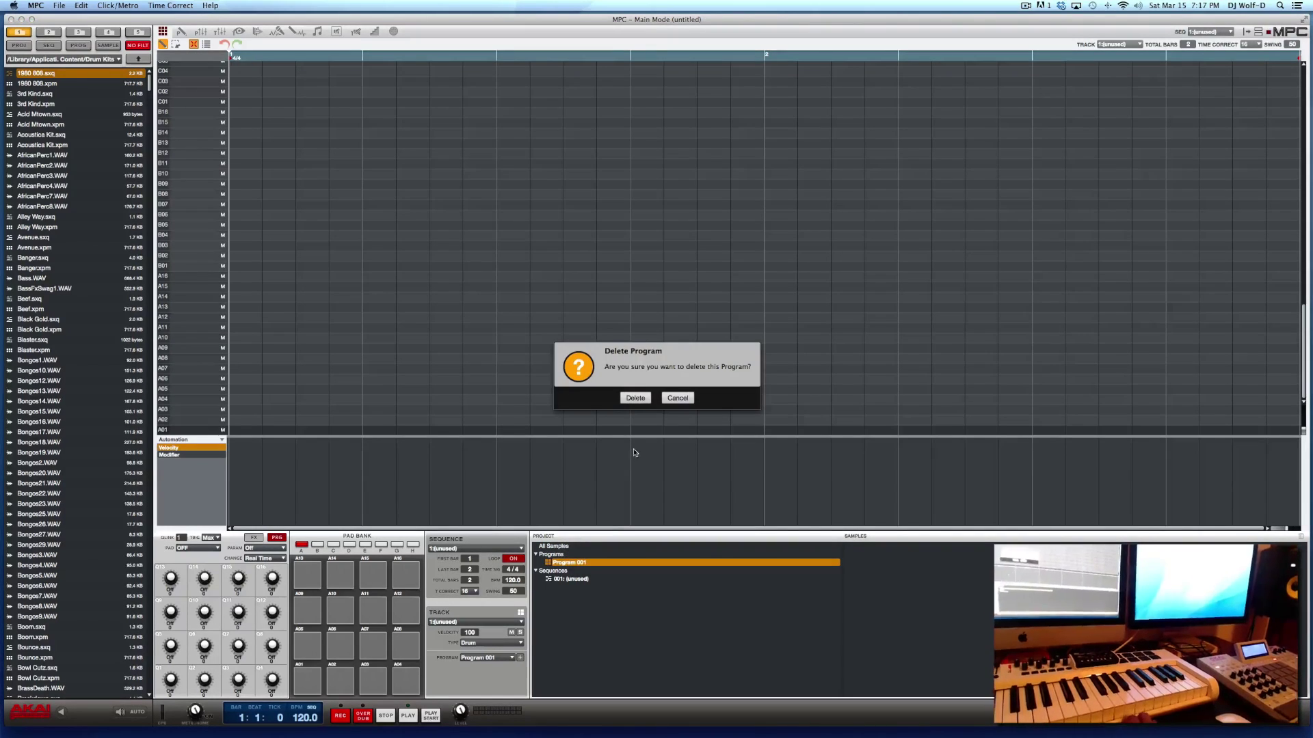
left_click(635, 398)
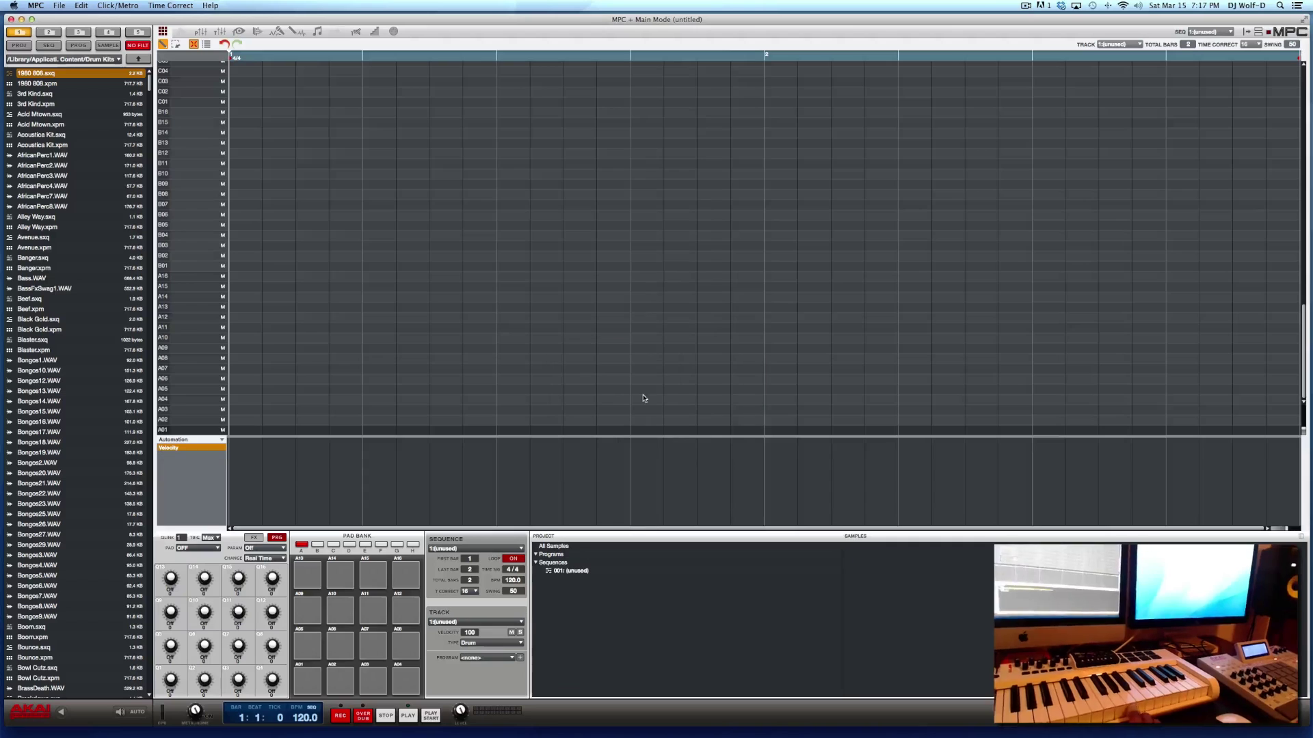
- Set the type of track 1 to Midi so it uses a MIDI program
left_click(520, 643)
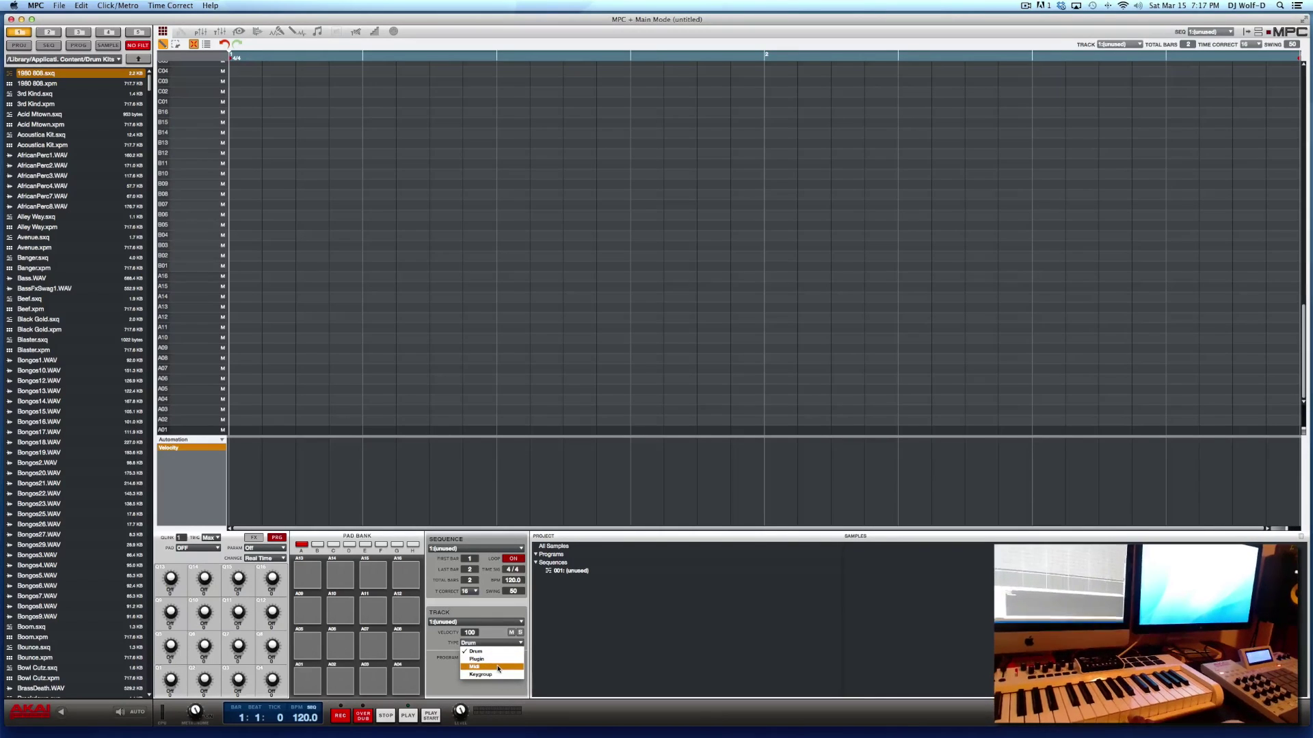
left_click(498, 667)
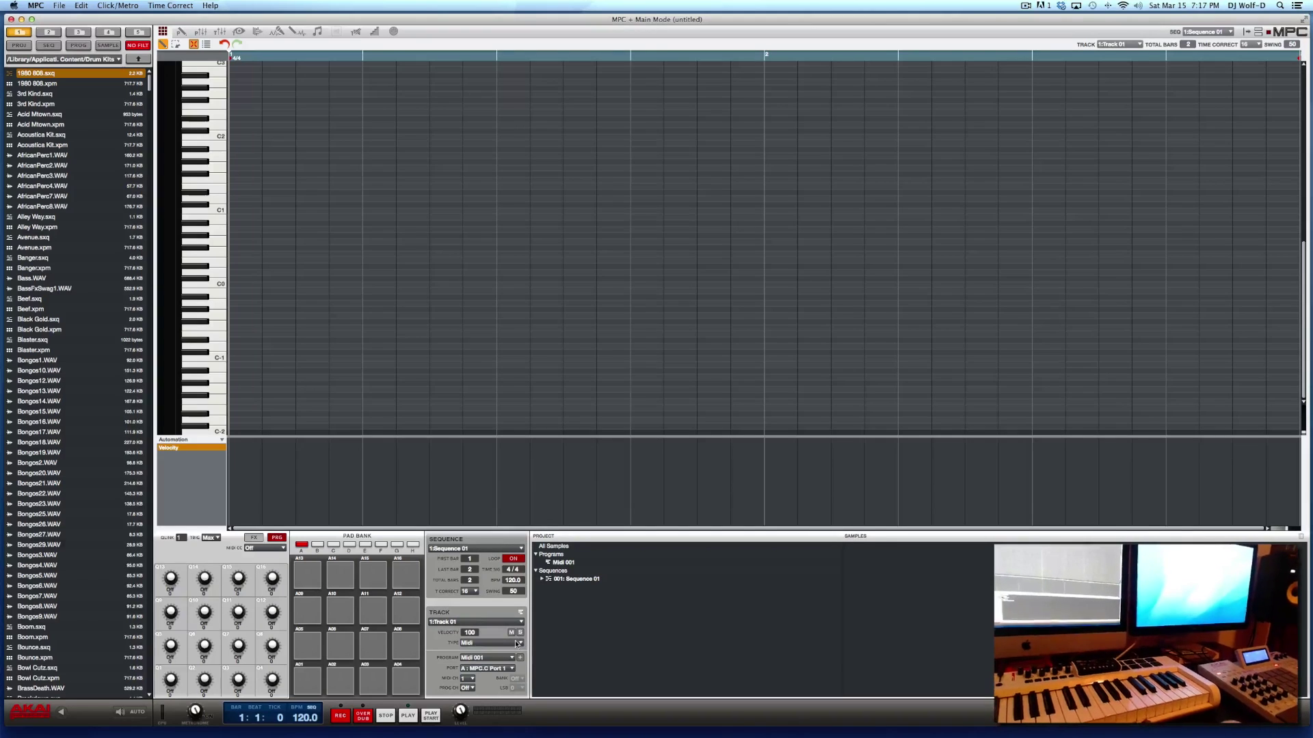
left_click(519, 643)
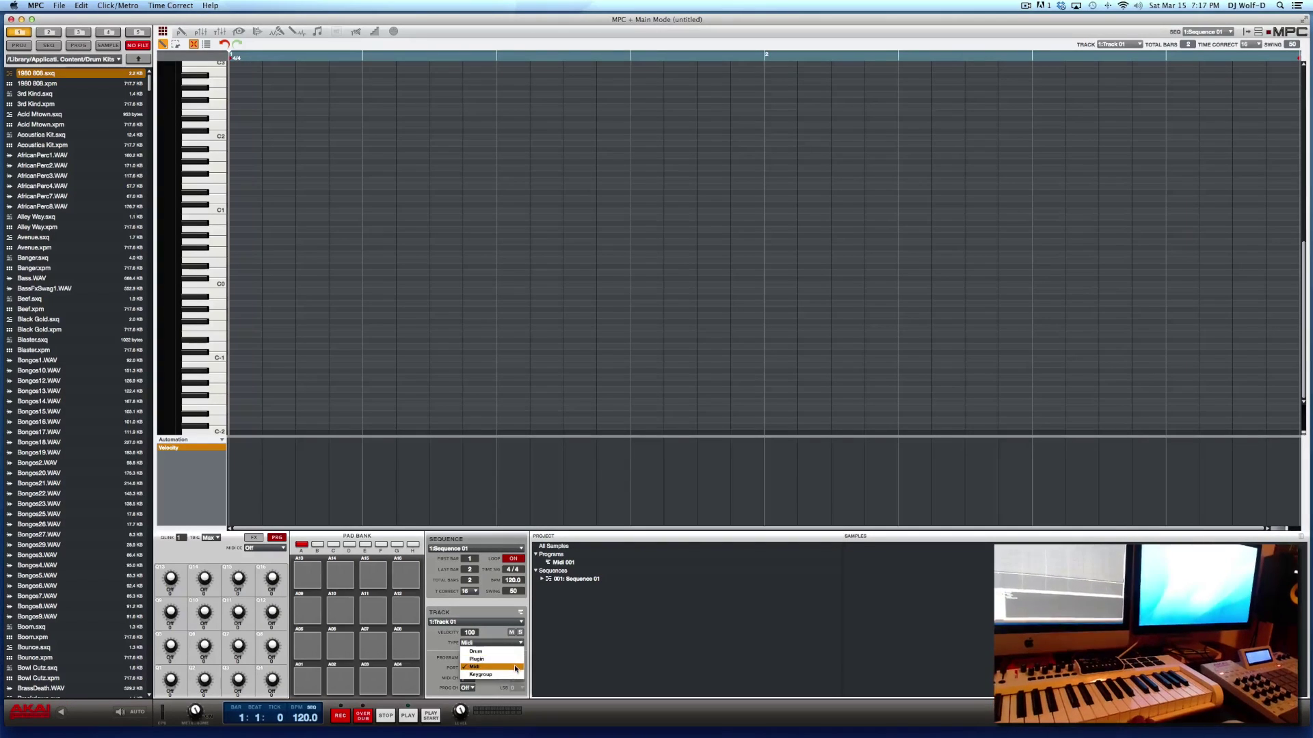
left_click(514, 667)
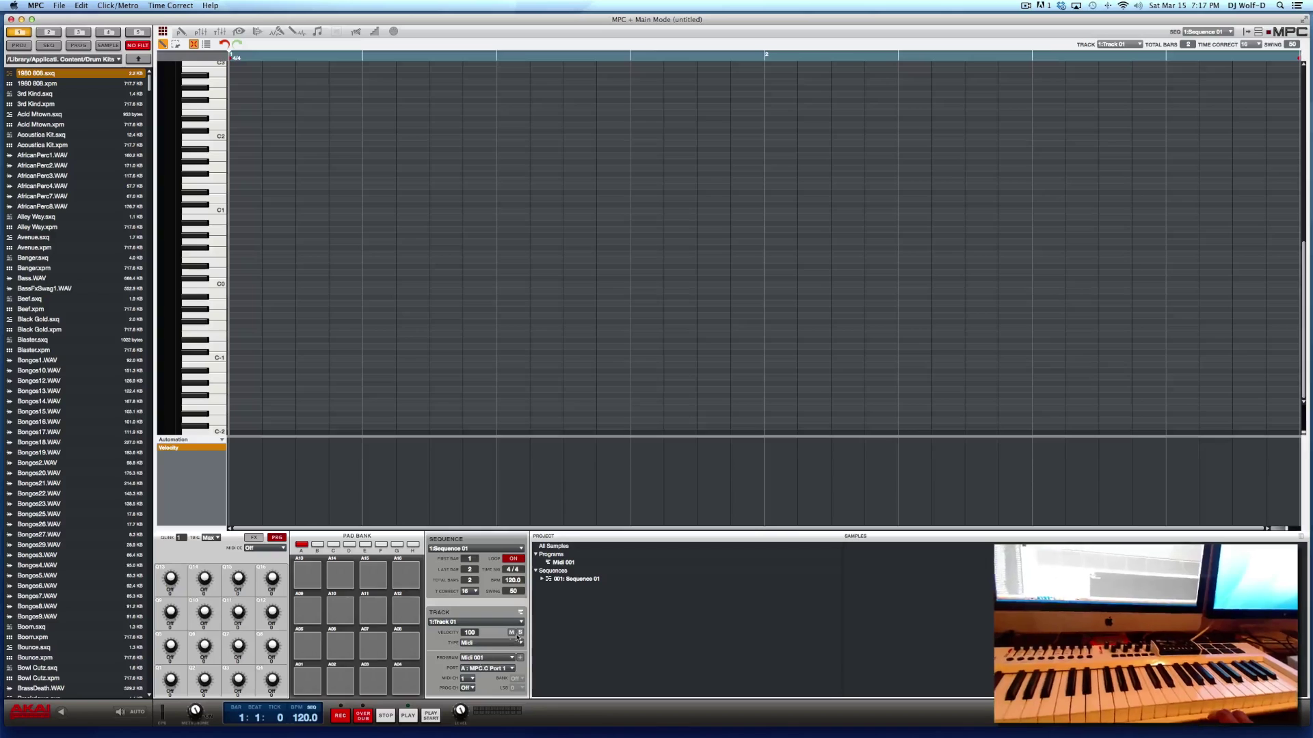
- Rename the MIDI program in the project as YAMAHA DX100
right_click(564, 568)
left_click(582, 563)
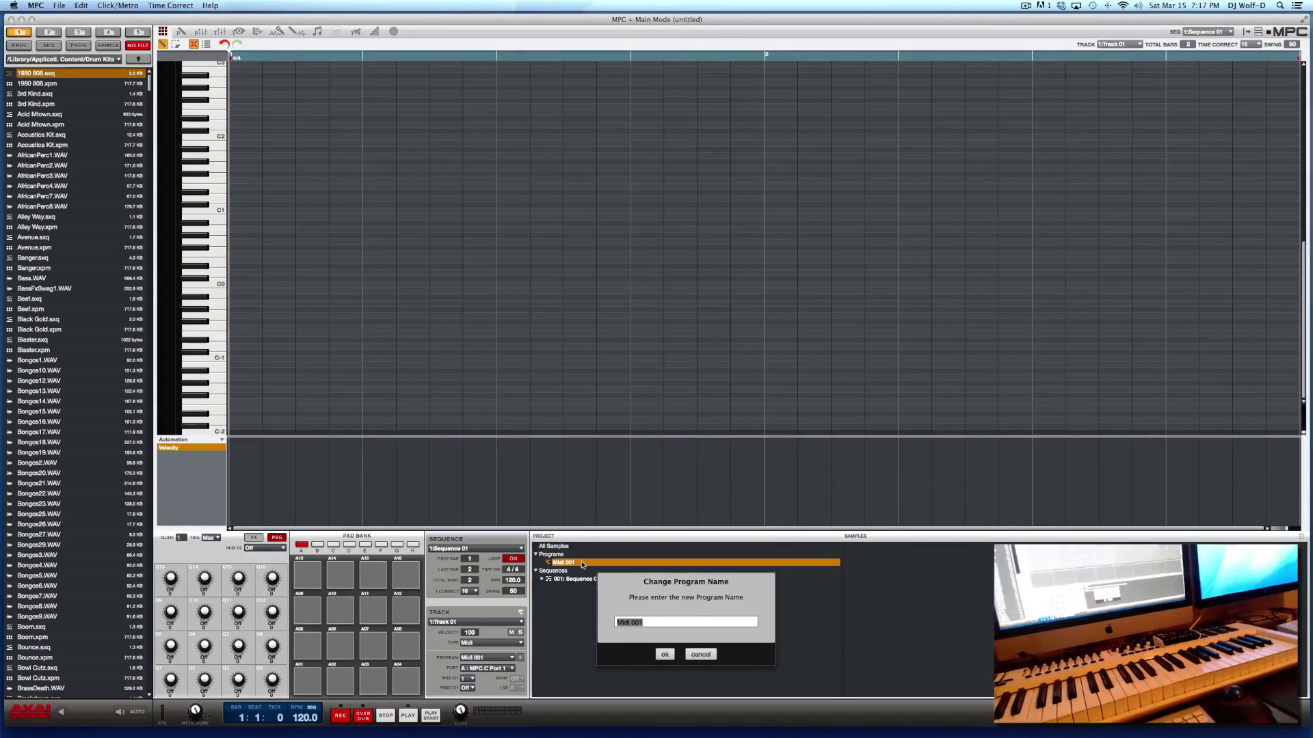
type("YAMA")
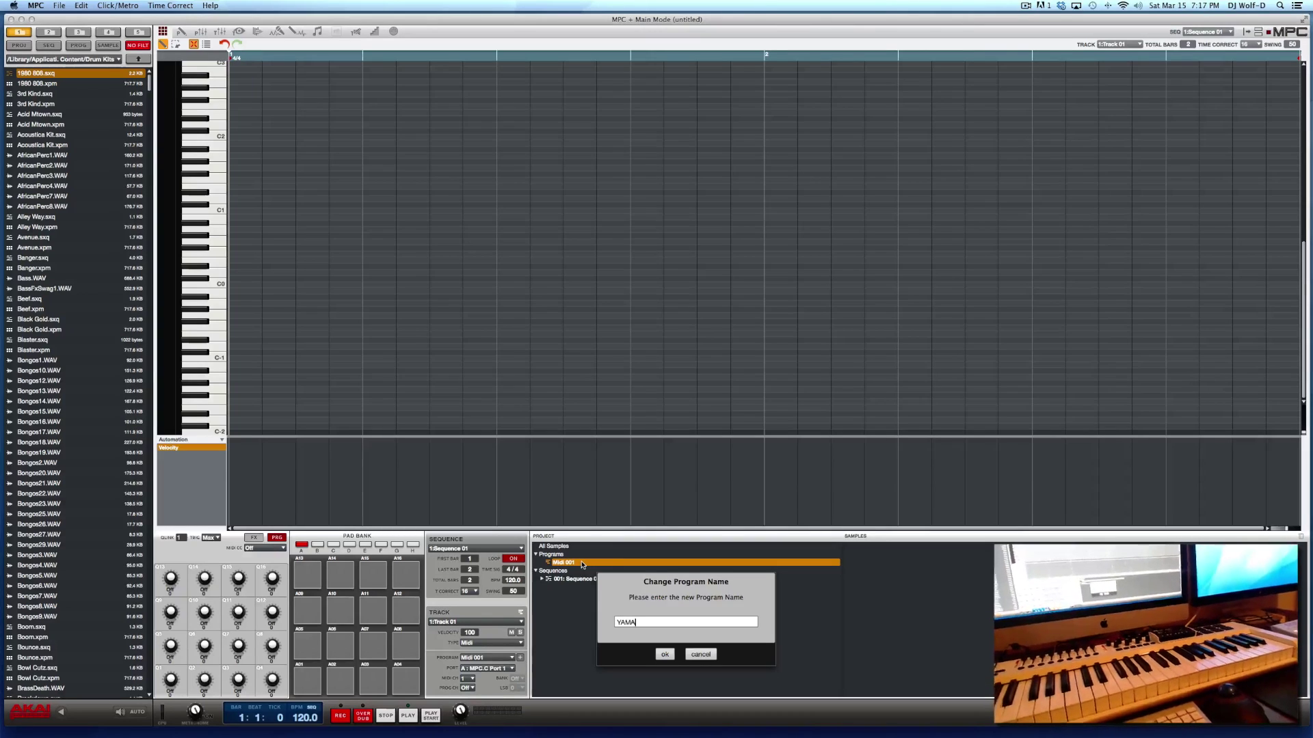
type("HA DX")
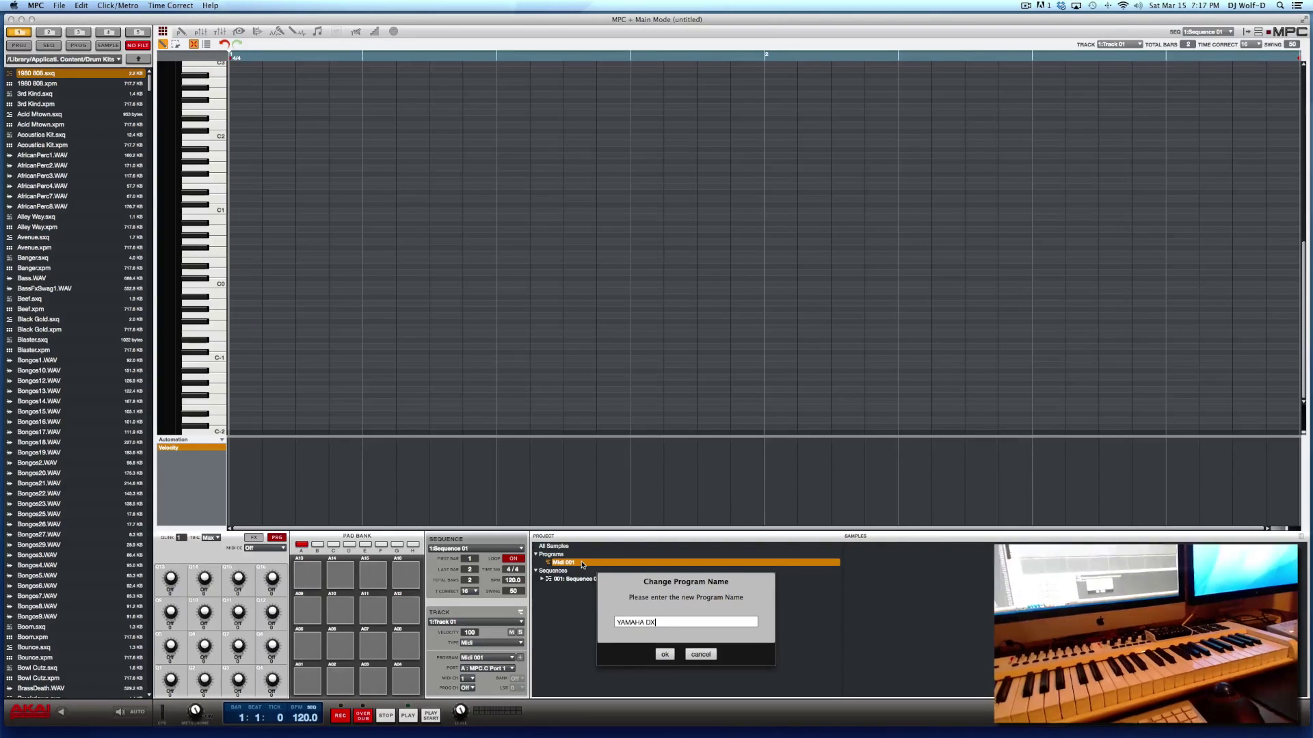
type("100")
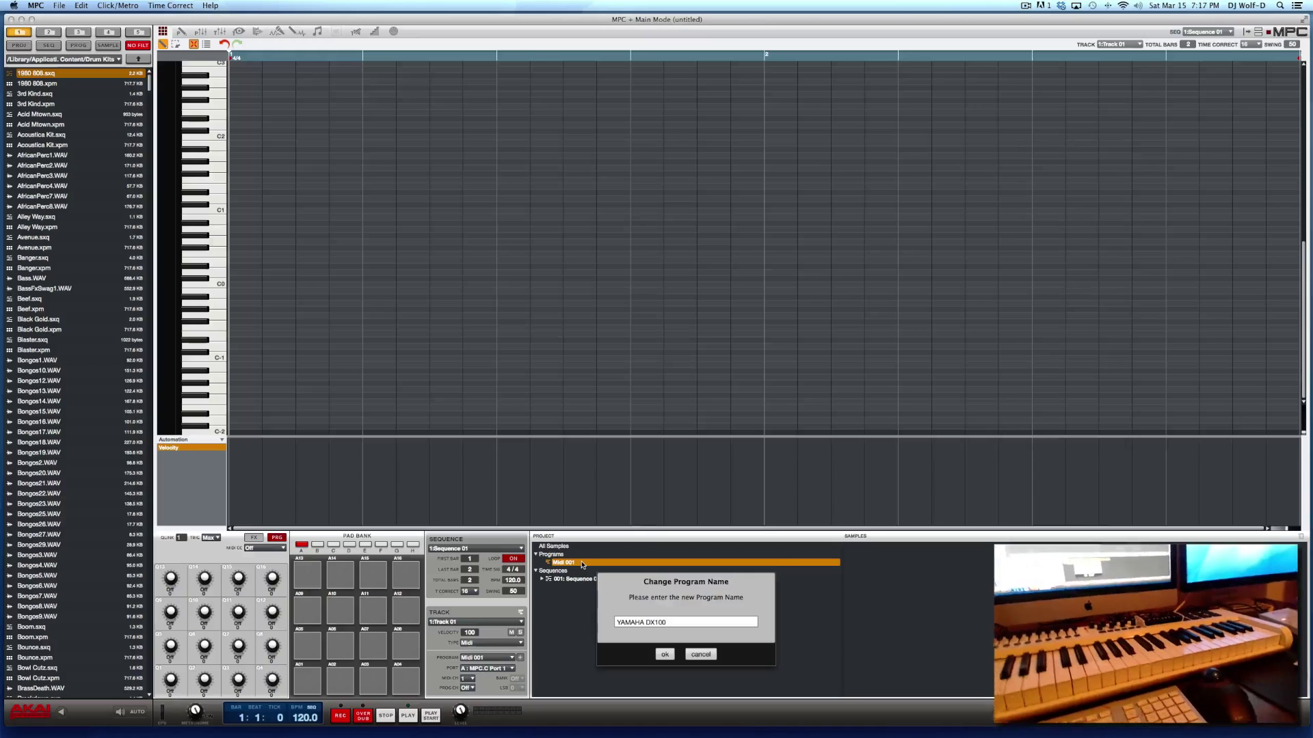
key("Return")
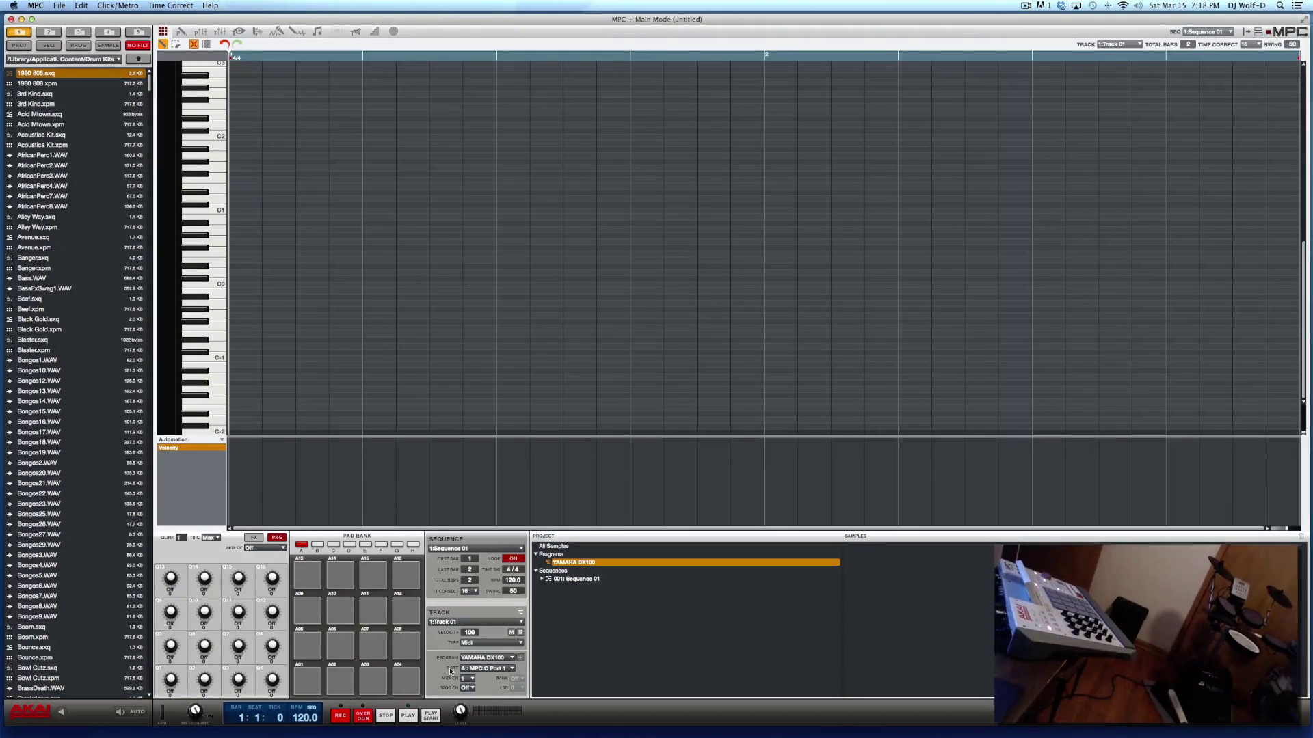
- Choose port A, MPC Renaissance MPC Port 1, as the YAMAHA DX100 program's MIDI output
left_click(511, 670)
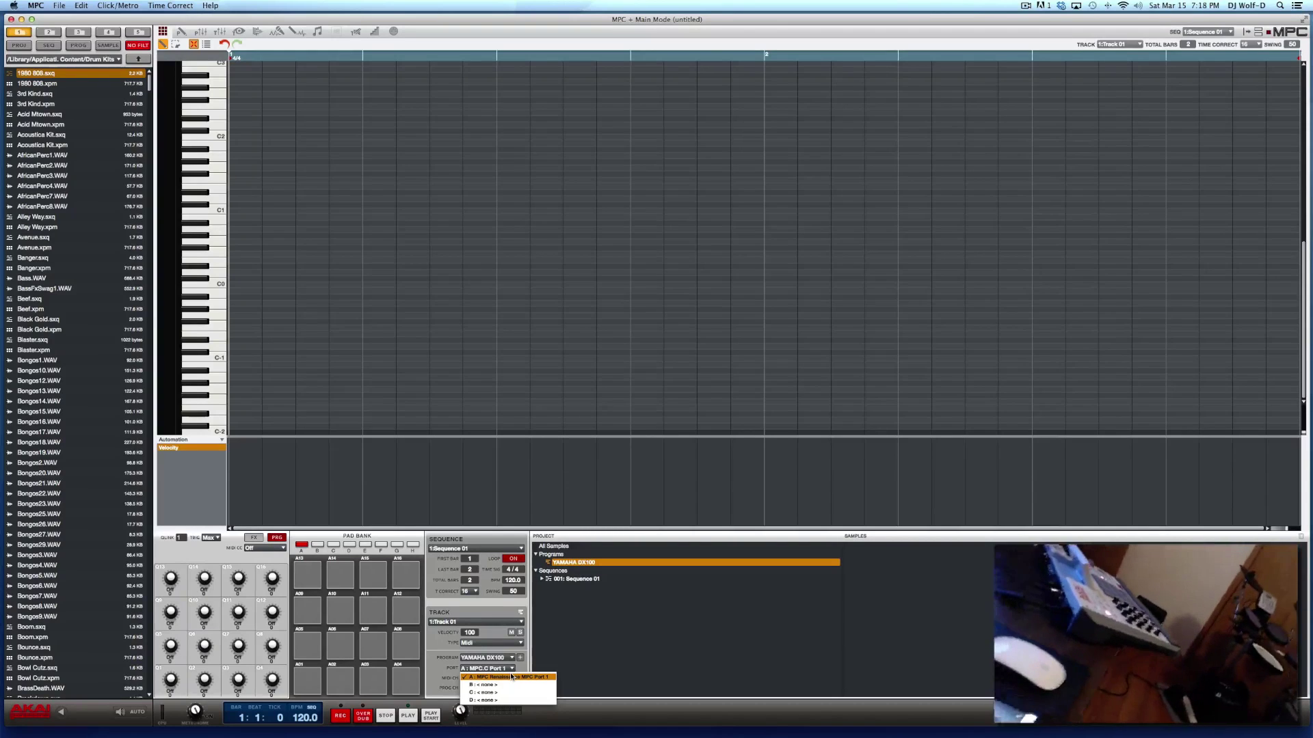
left_click(512, 677)
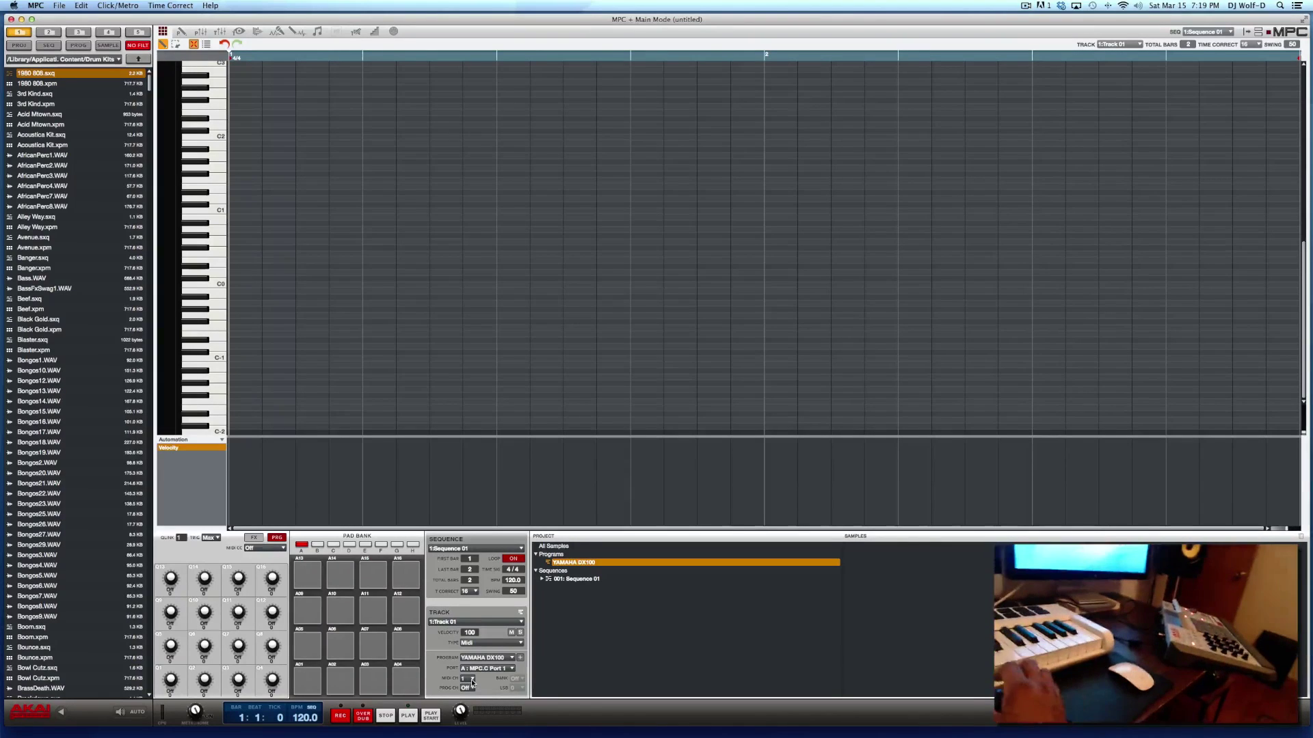
left_click(511, 669)
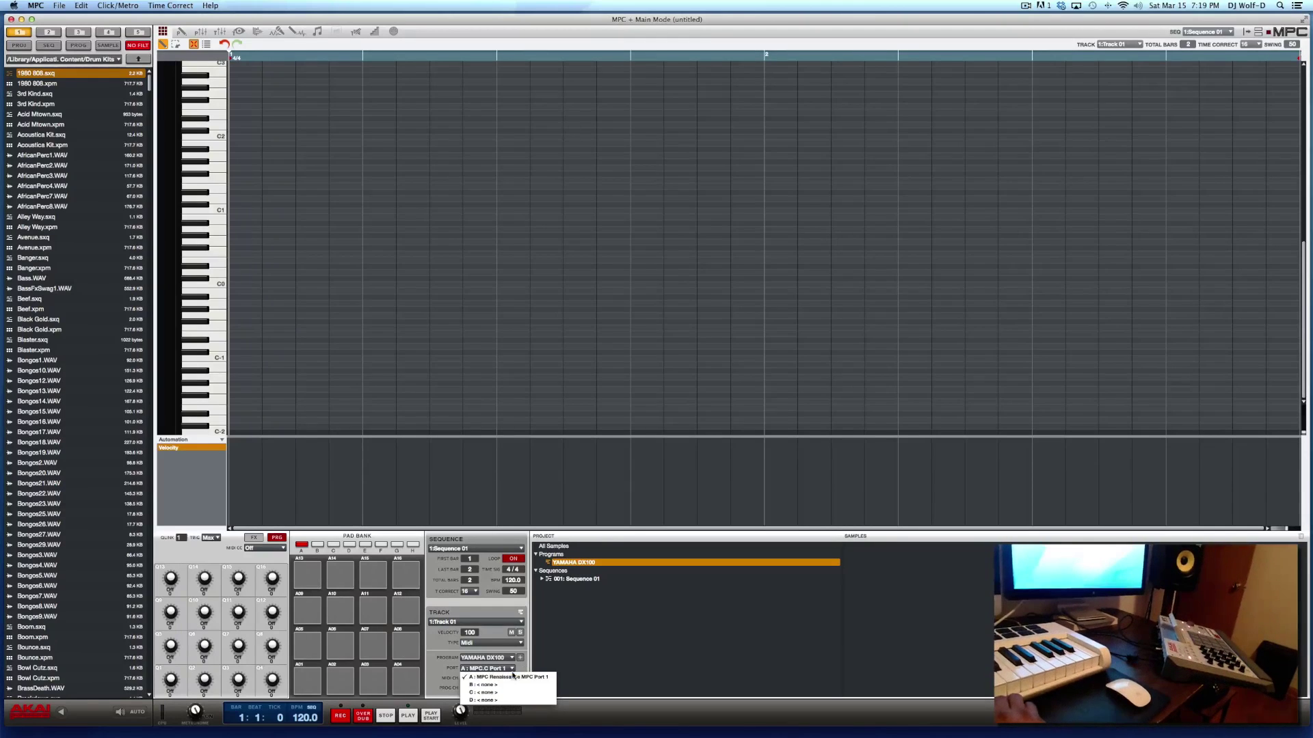
left_click(518, 673)
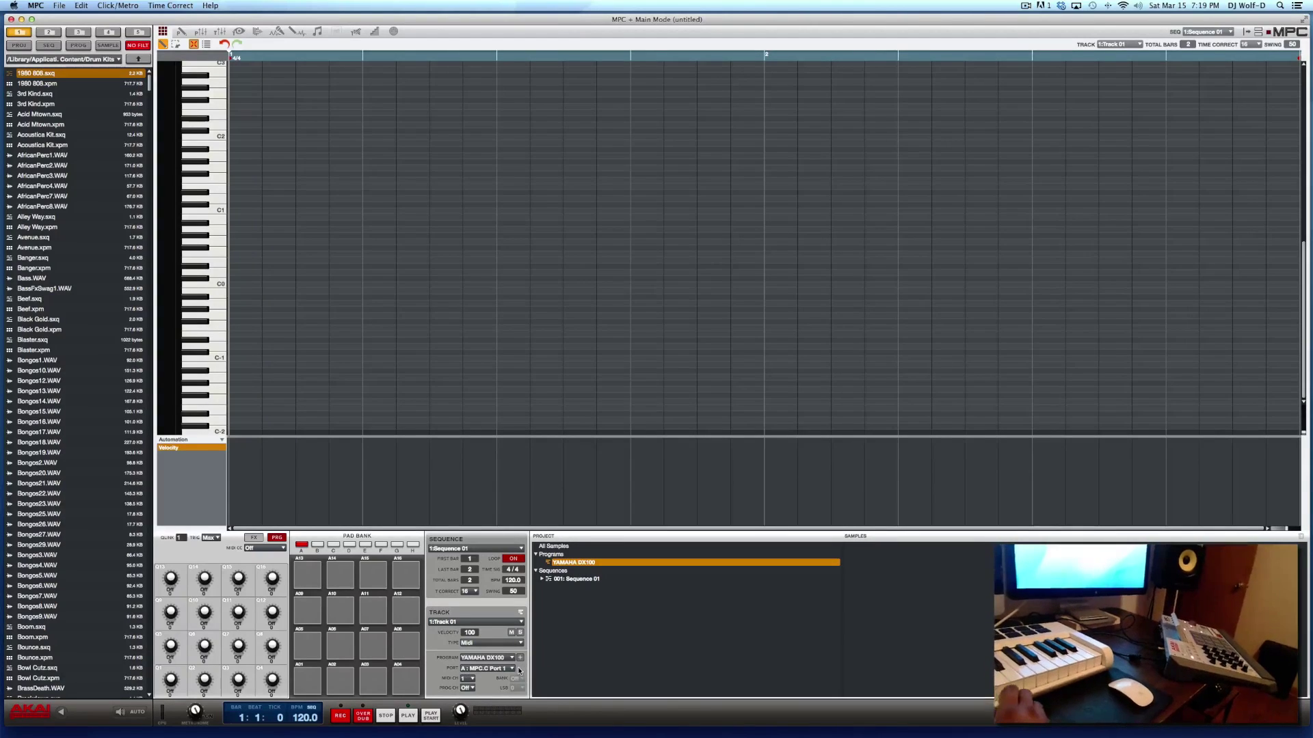
- Review the active MIDI inputs and the MIDI output port mapping in the preferences
left_click(37, 6)
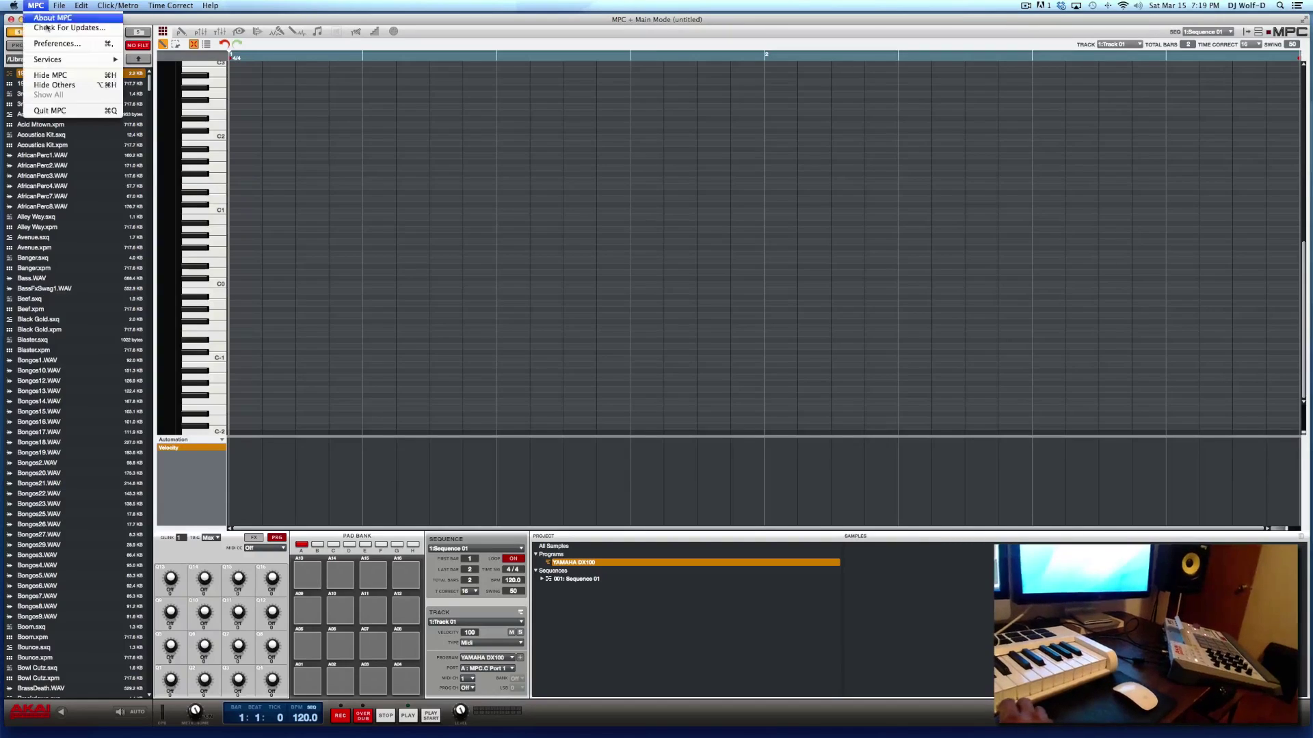
left_click(56, 43)
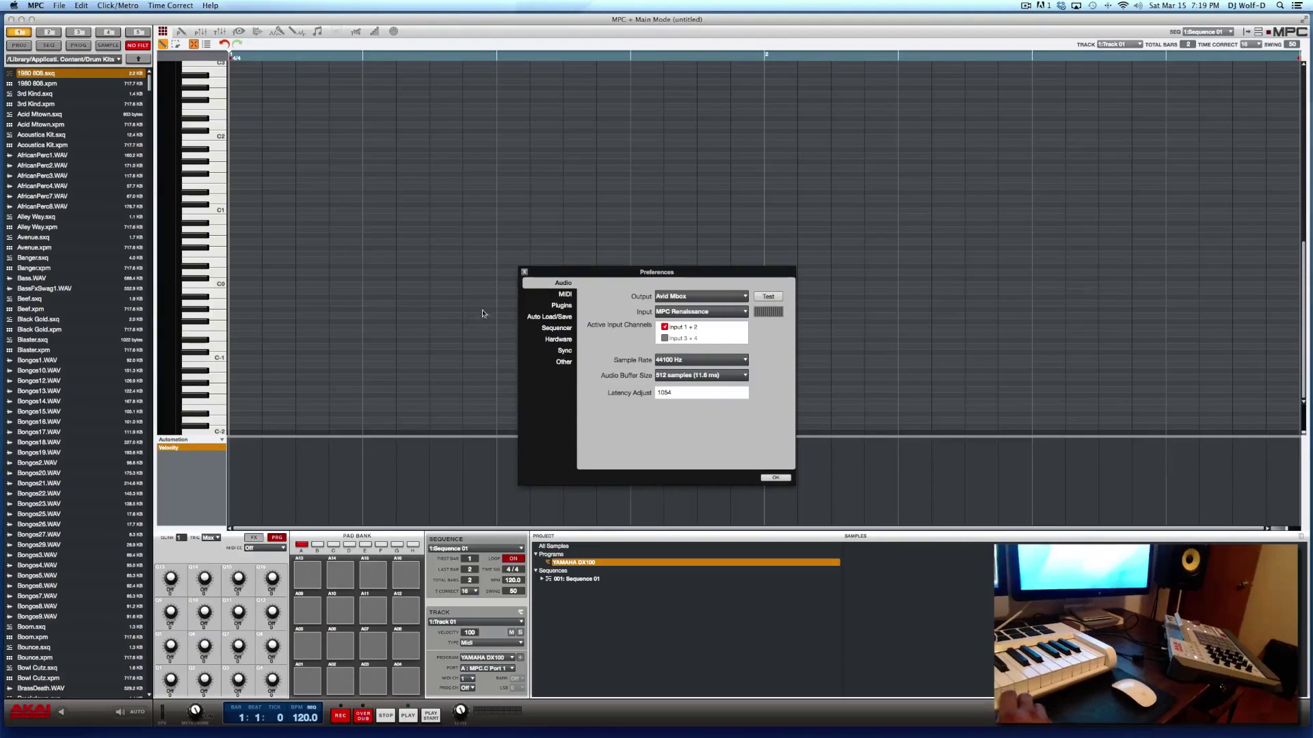
left_click(569, 295)
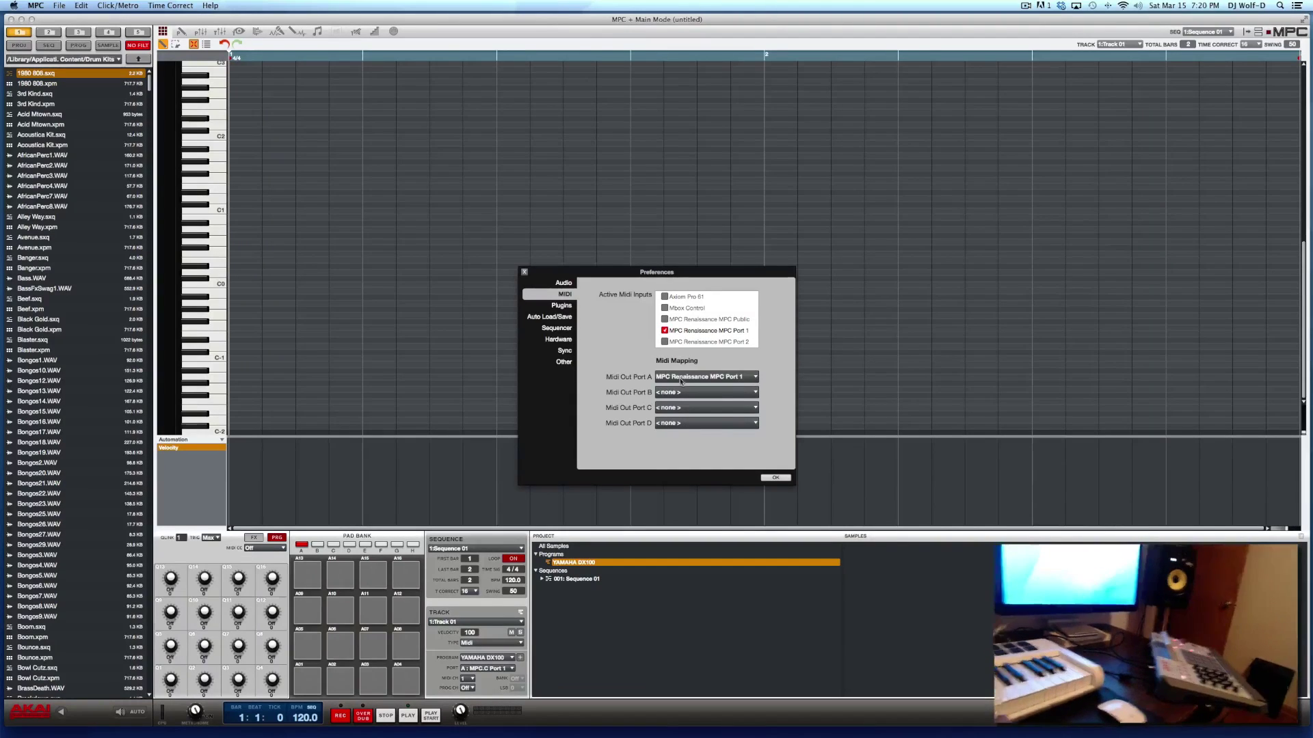
left_click(781, 482)
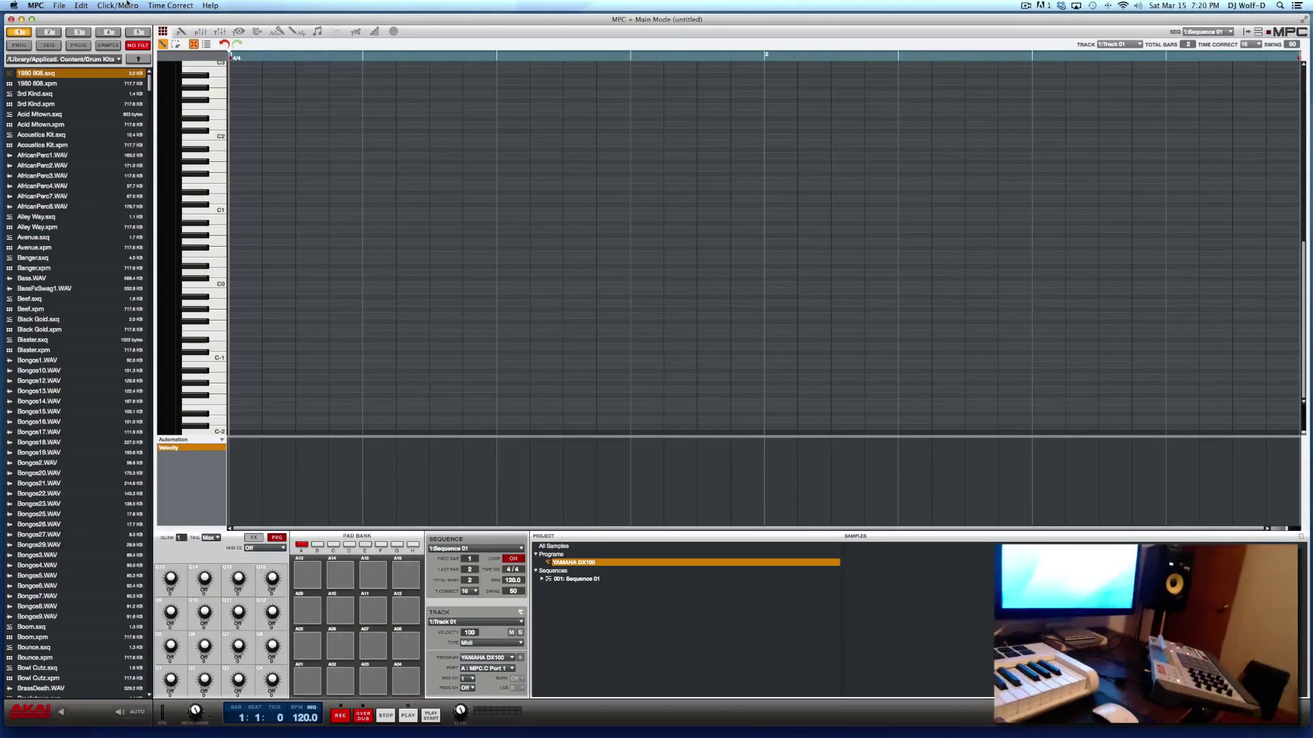
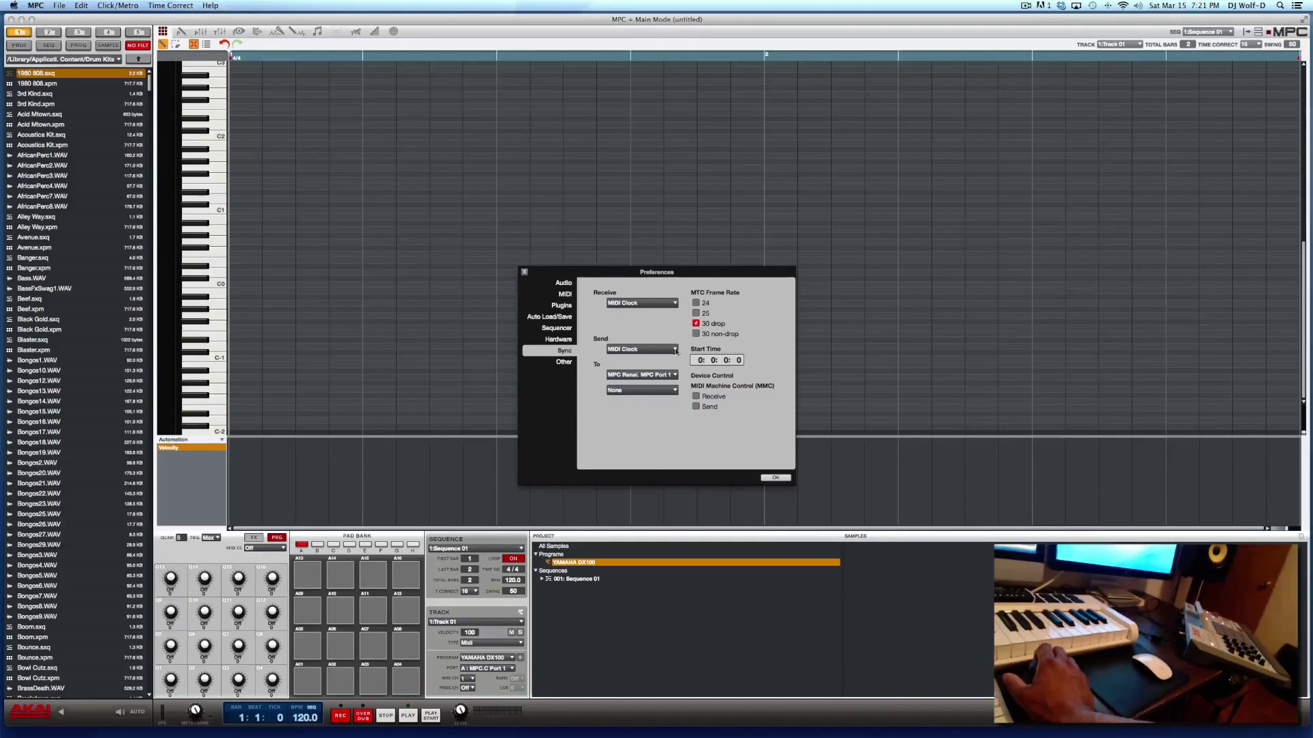
- Set the preferences to receive MIDI Clock sync and send sync to MPC Renaissance MPC Port 1
left_click(677, 303)
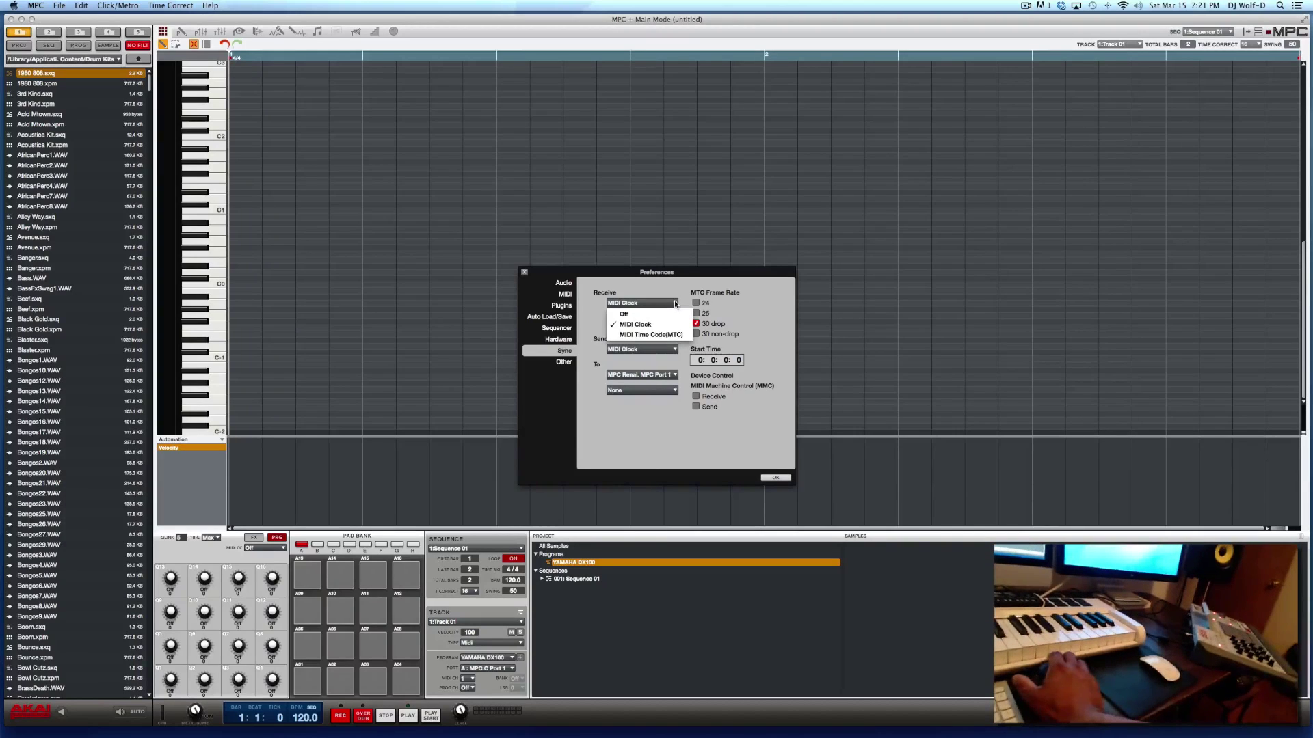
left_click(660, 336)
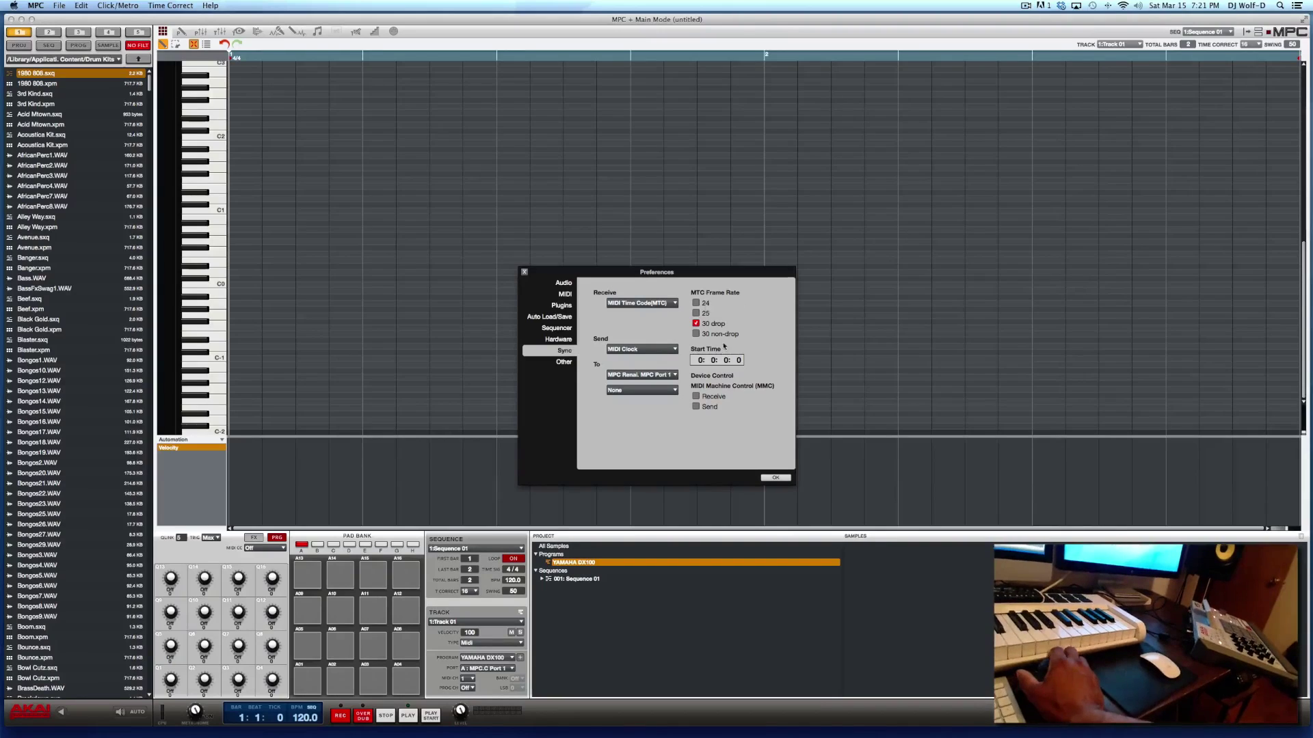
left_click(674, 303)
left_click(659, 325)
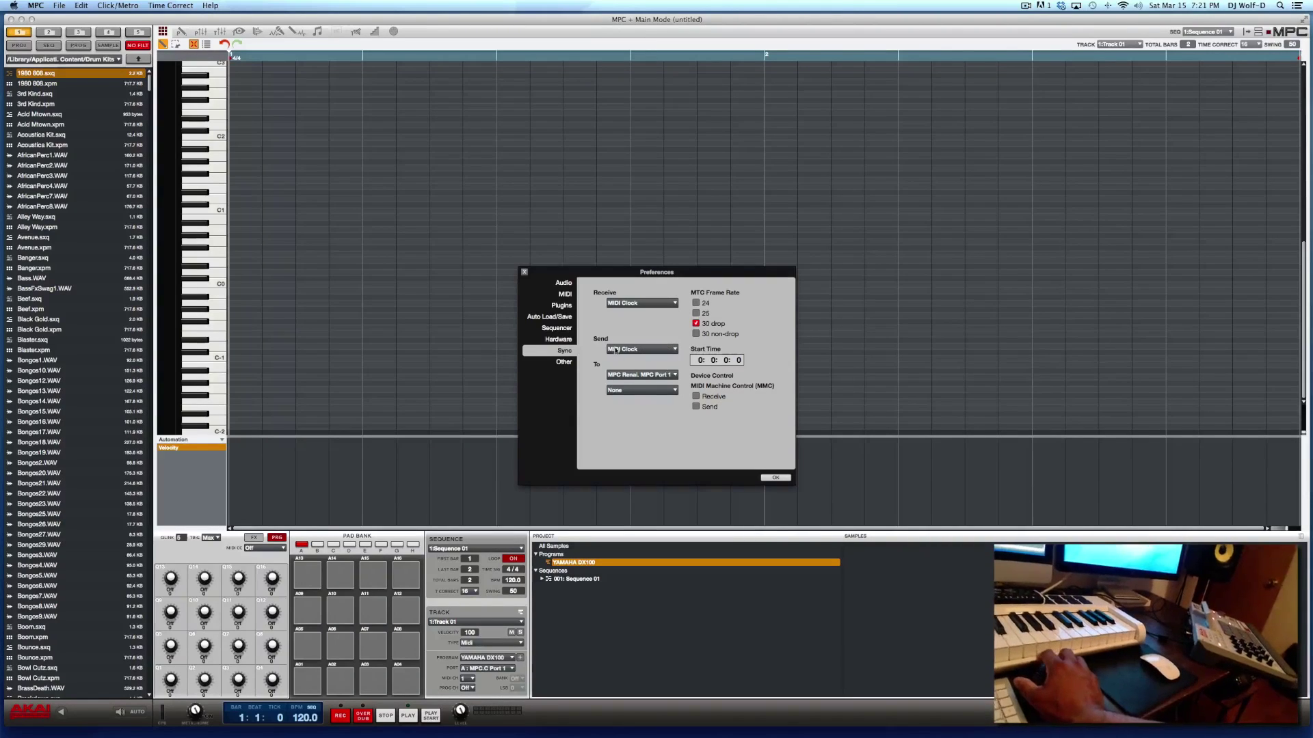
left_click(677, 375)
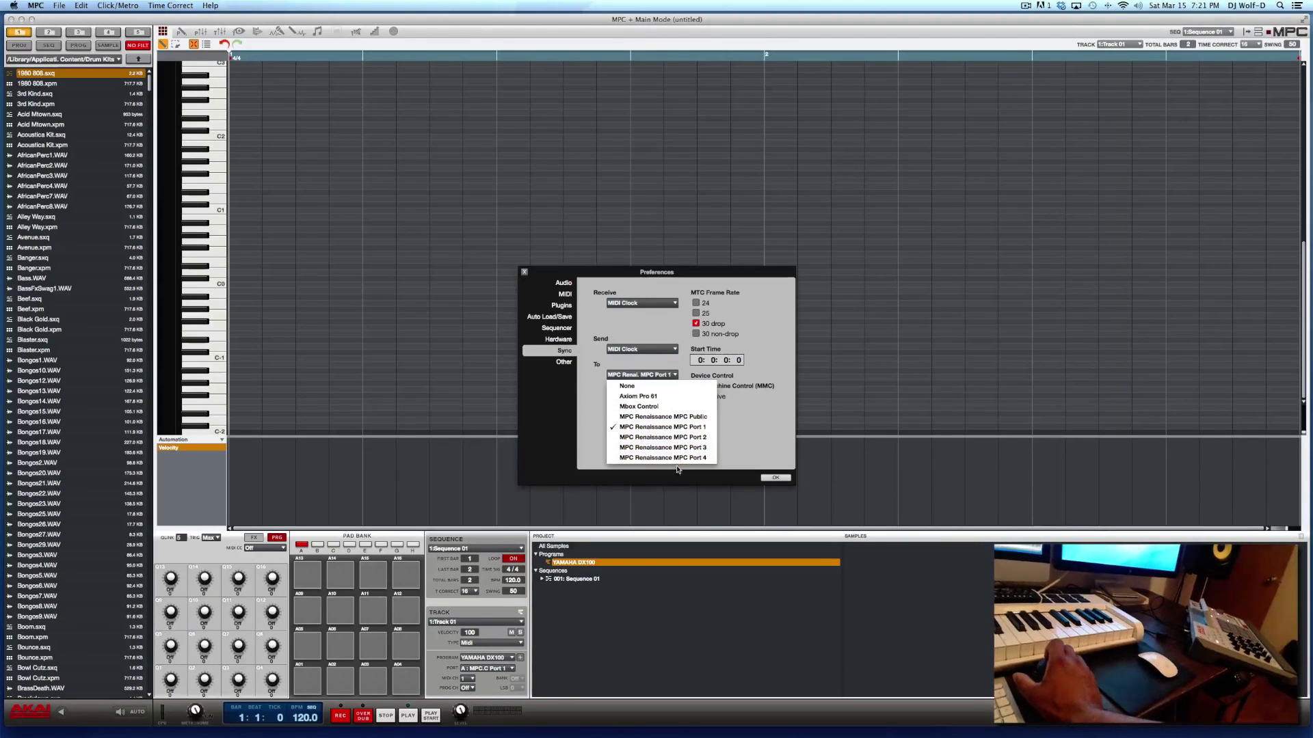
left_click(681, 428)
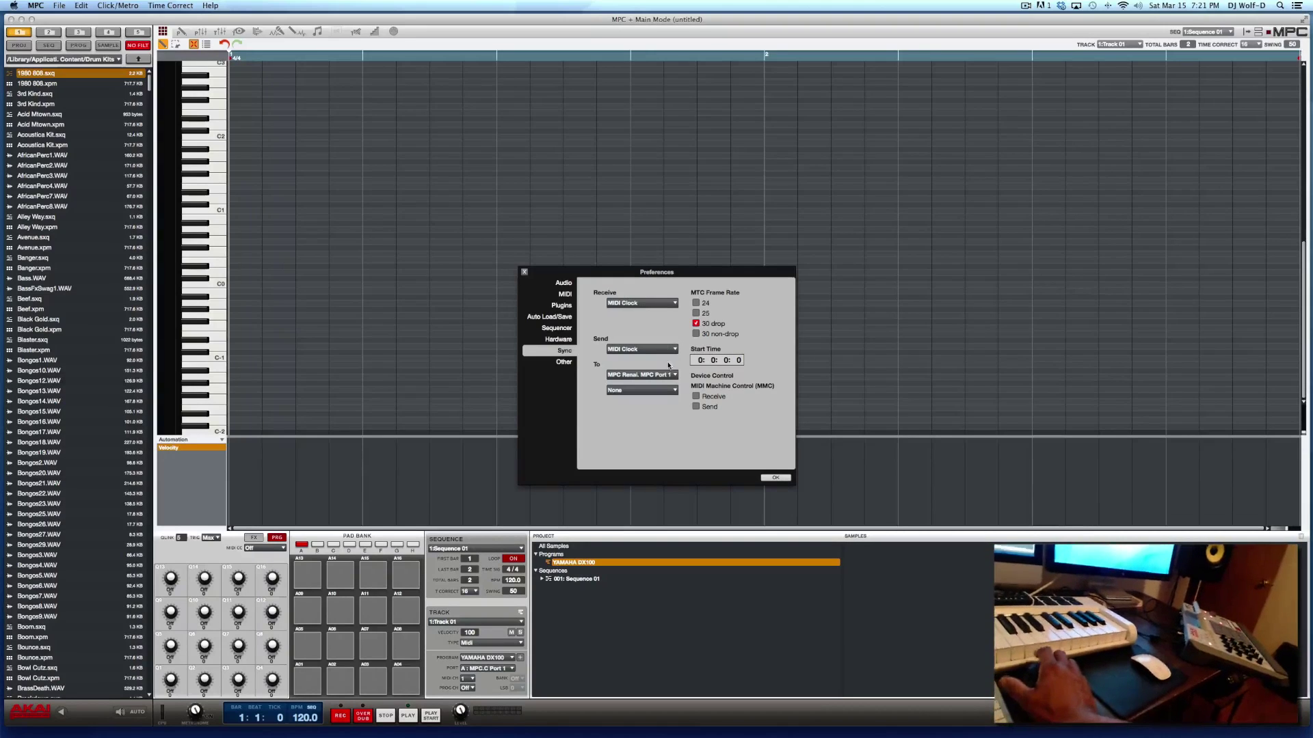
left_click(776, 478)
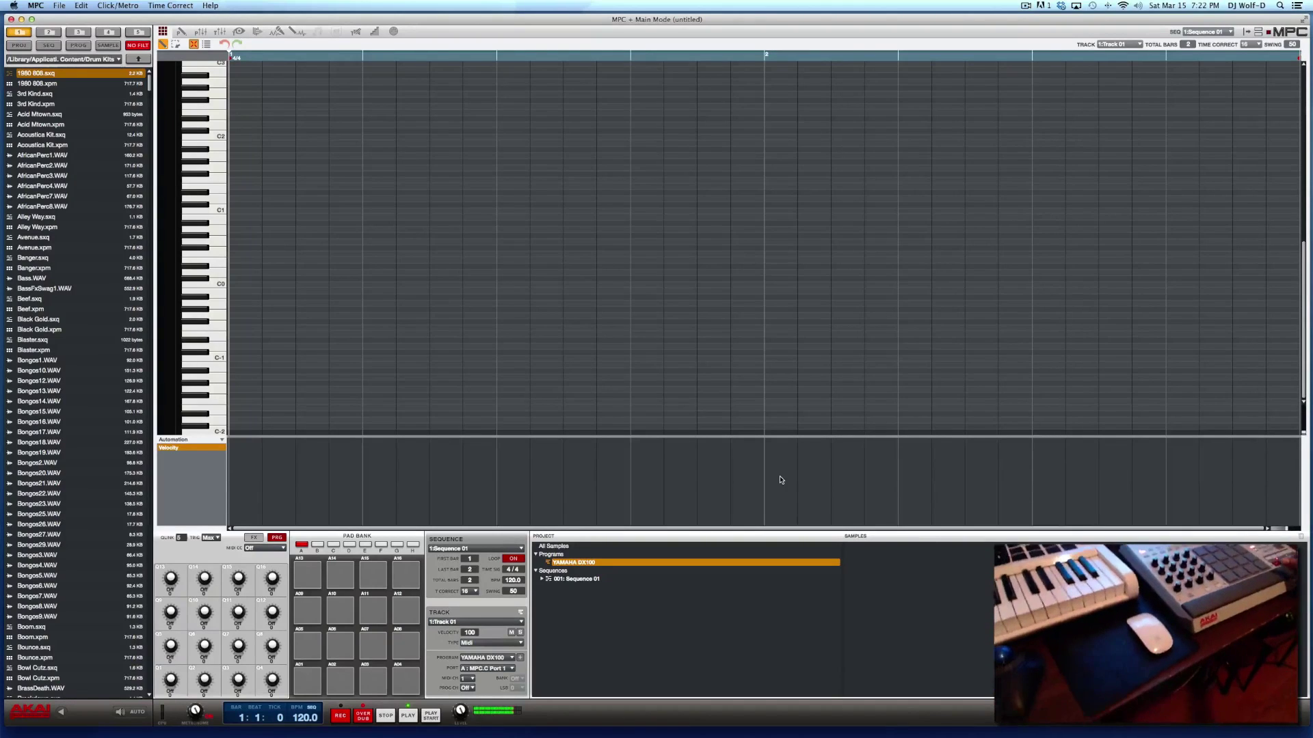
- Undo the first take on Track 01, re-record the two-bar YAMAHA DX100 pattern and play it back
key("space")
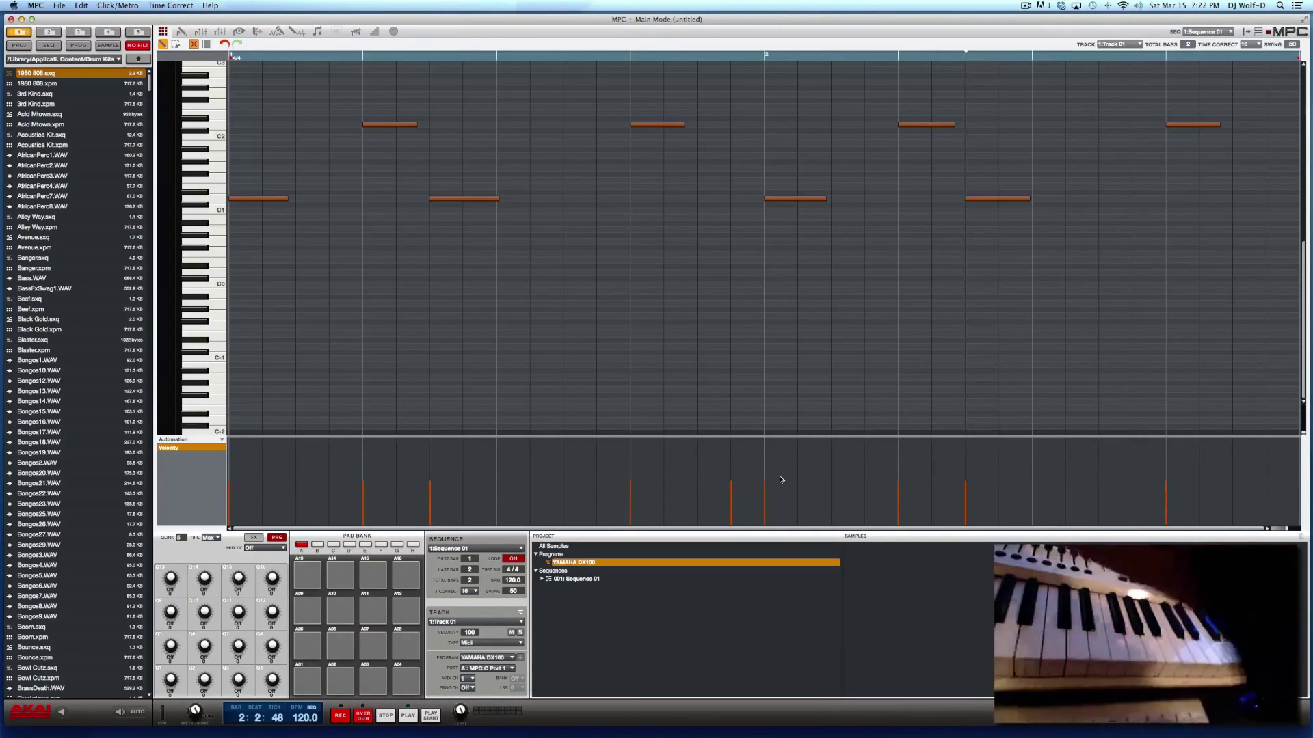
key("space")
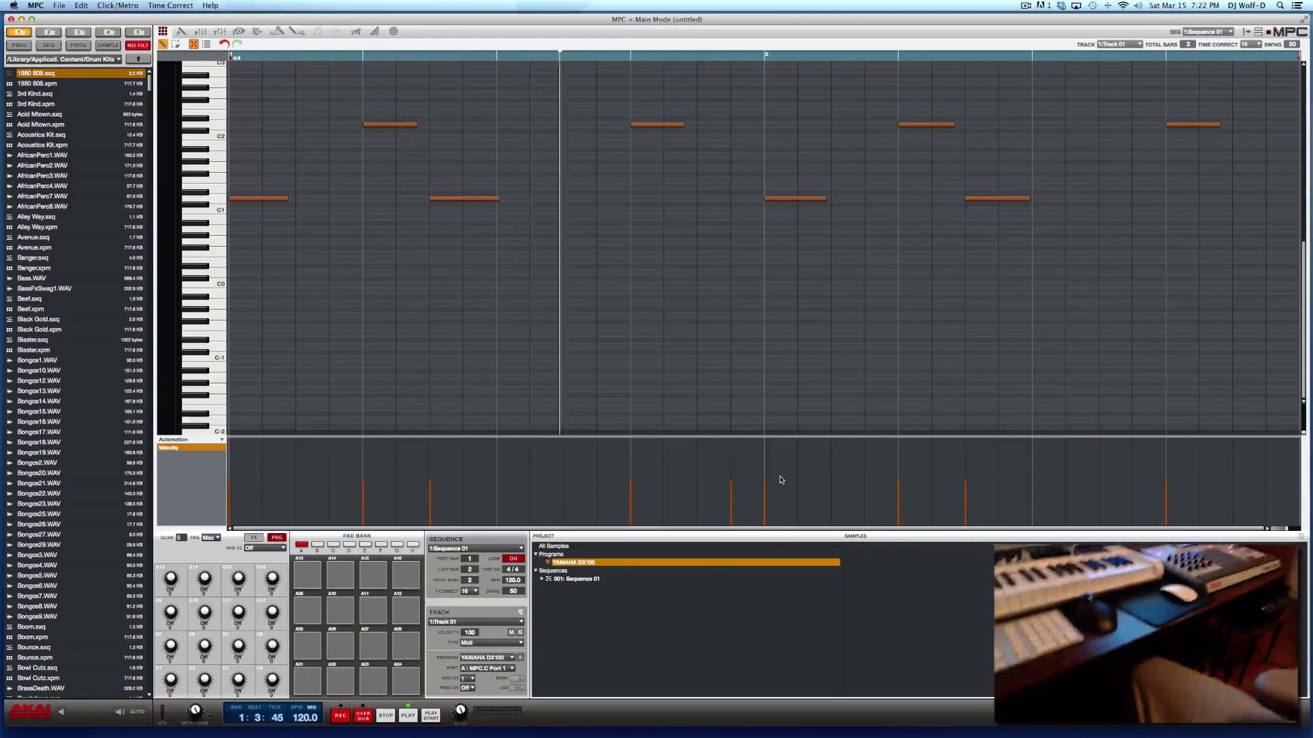
key("super+z")
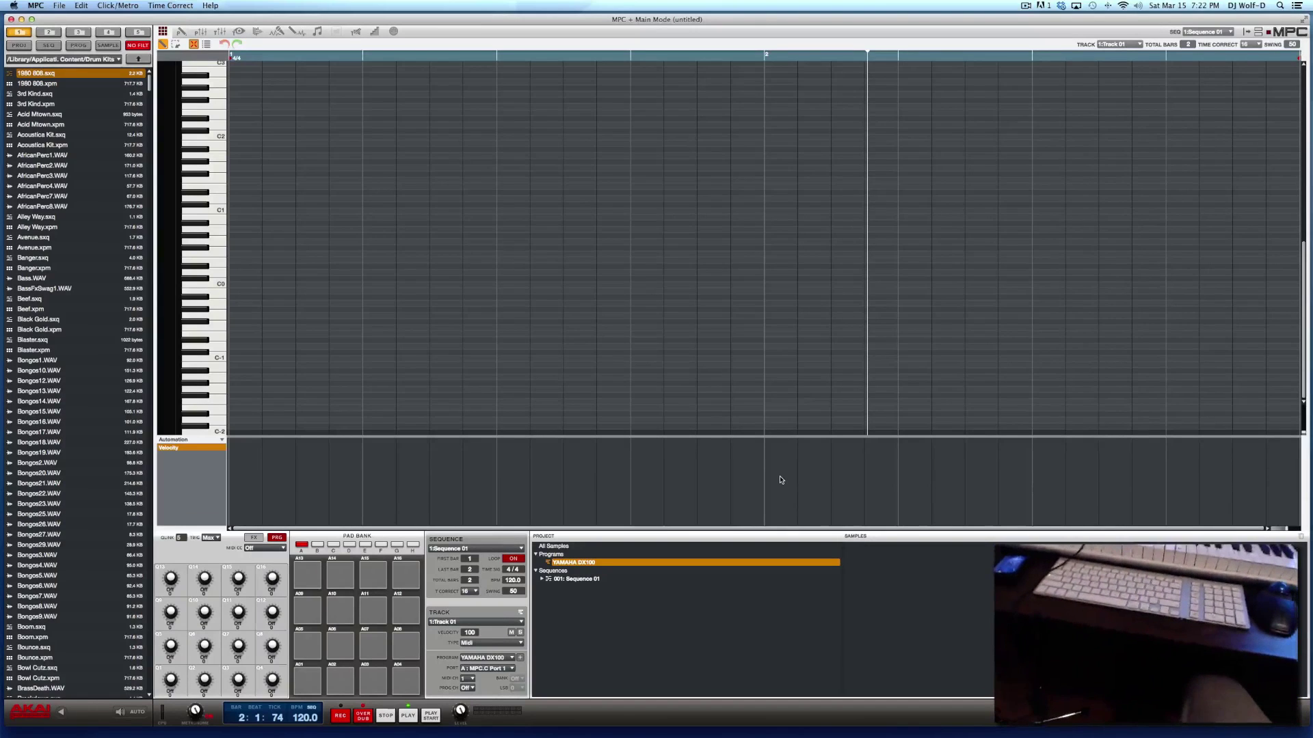
key("space")
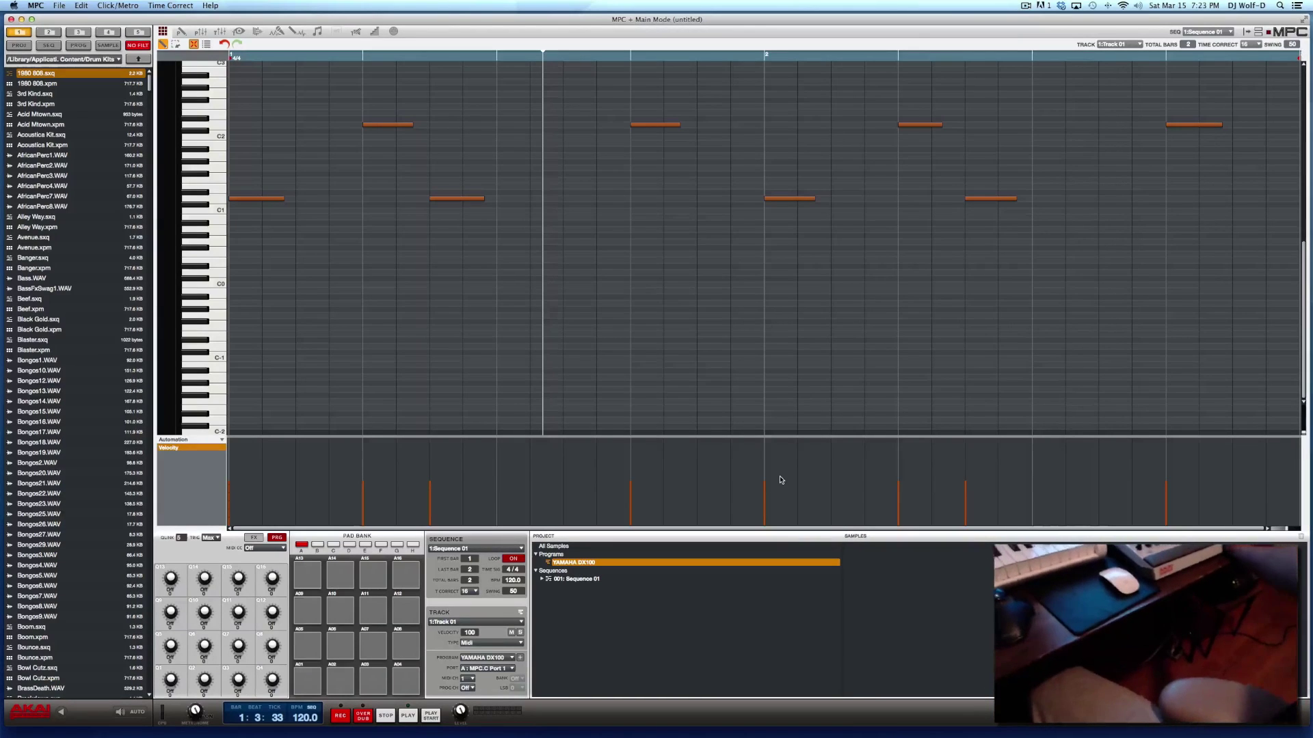
key("space")
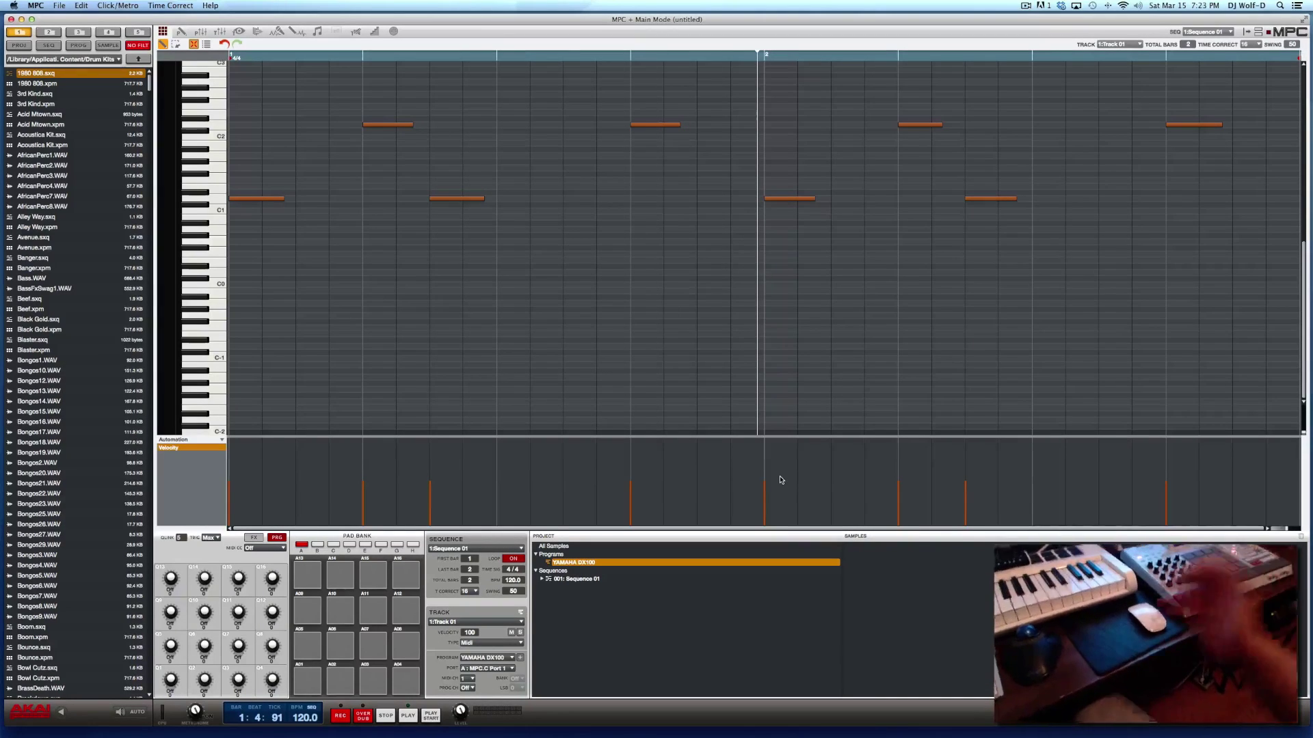
- Set the unused track 2 to the Drum type and load the 1980 808.xpm kit onto pad A01
left_click(522, 624)
left_click(510, 638)
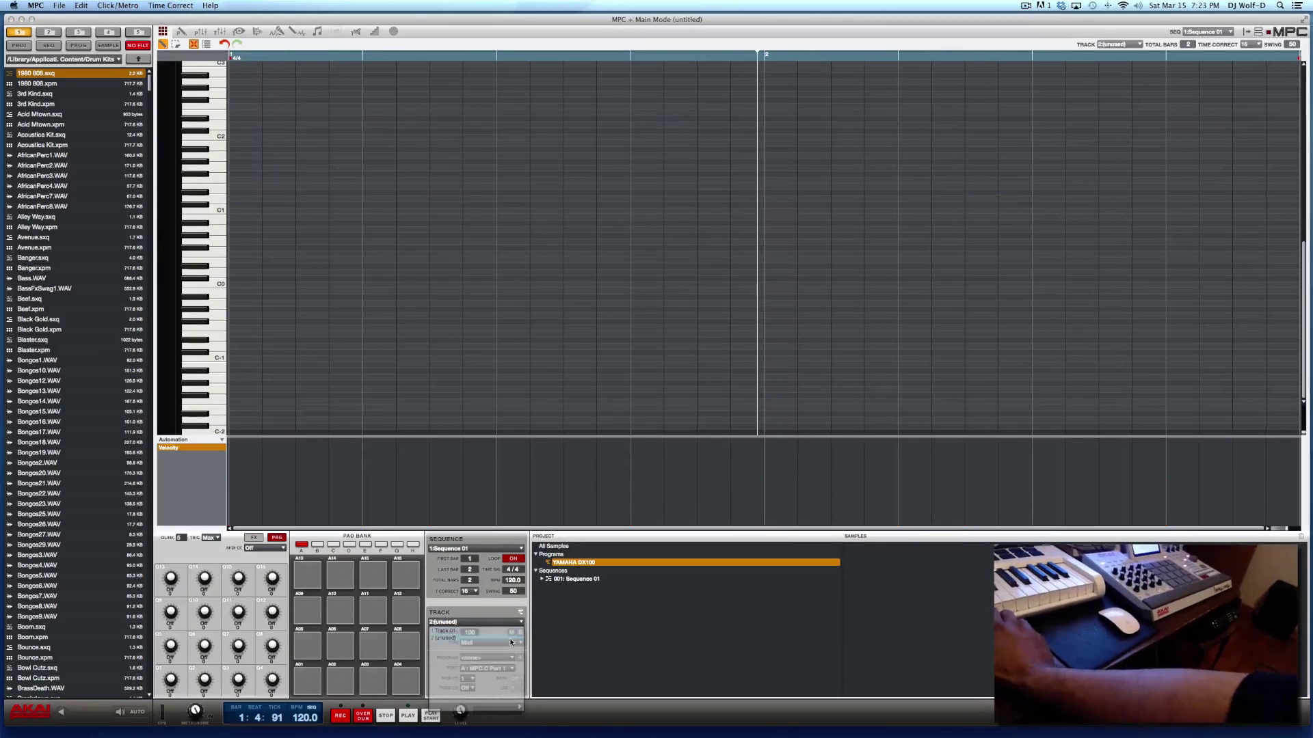
left_click(517, 643)
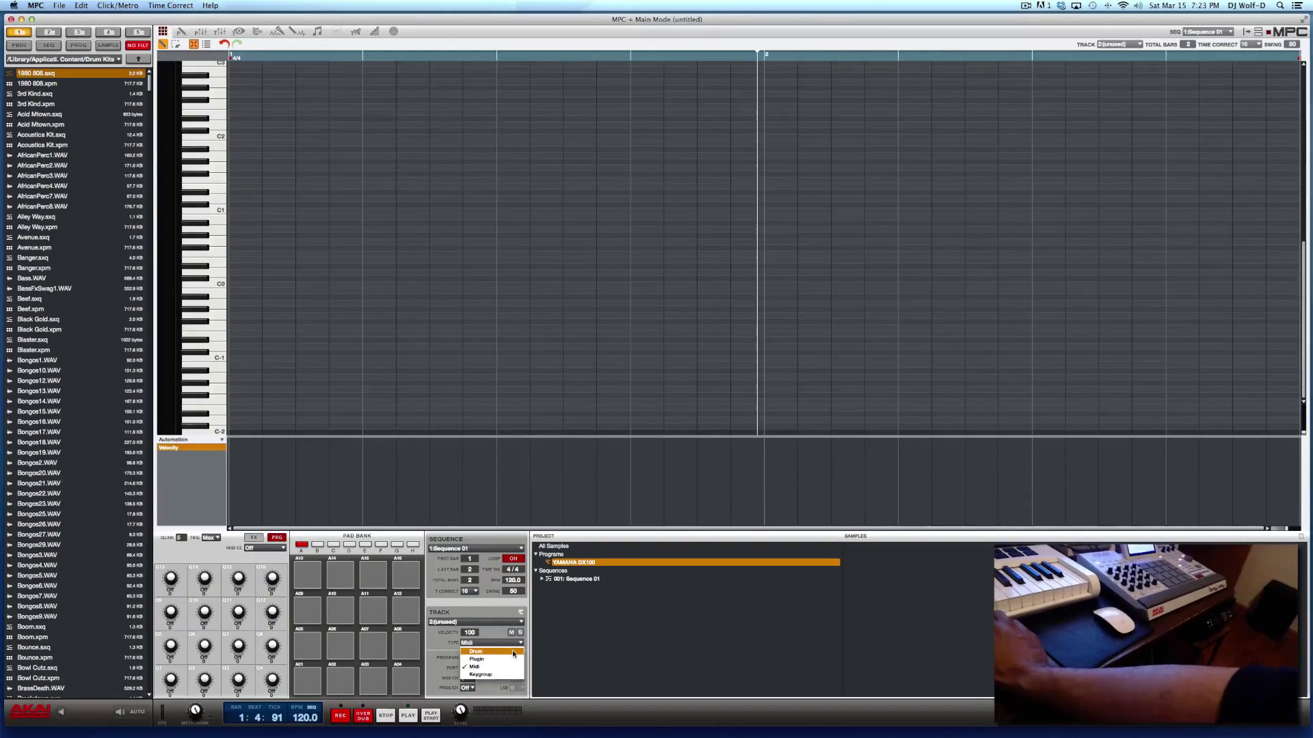
left_click(479, 656)
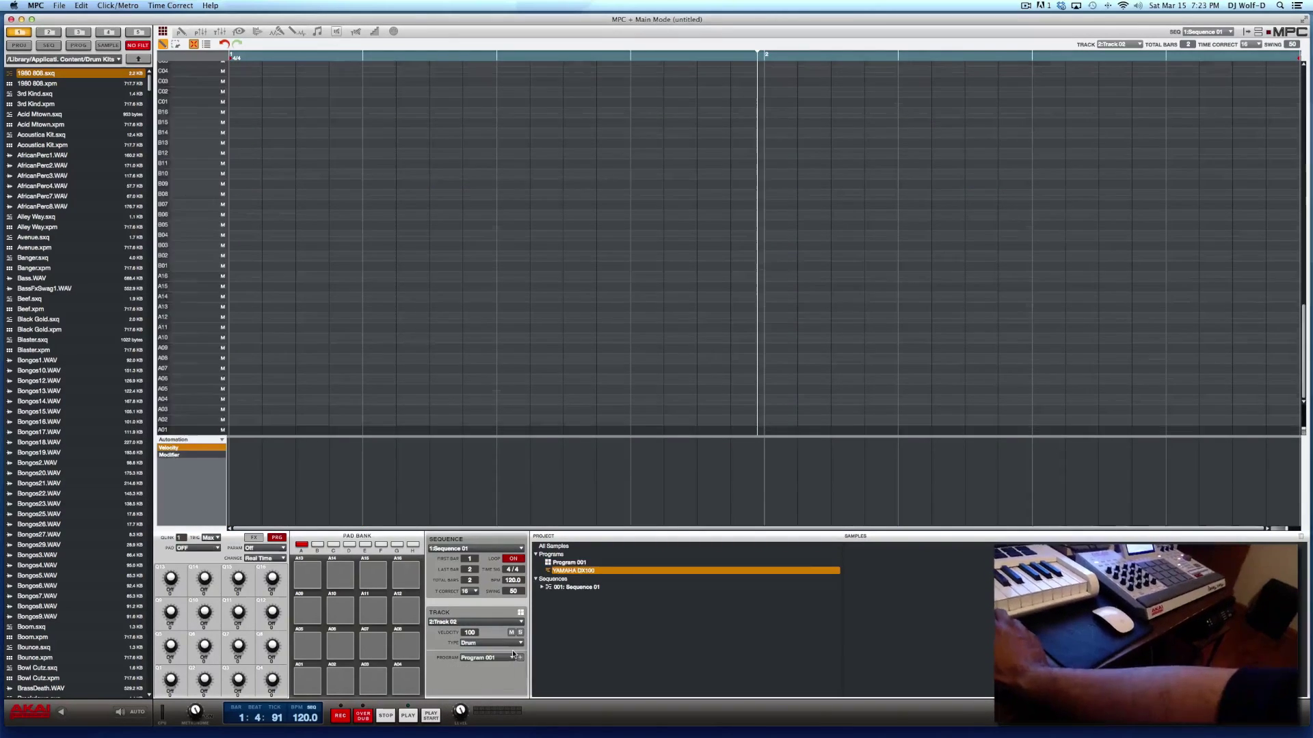
left_click(80, 45)
left_click_drag(45, 70, 309, 685)
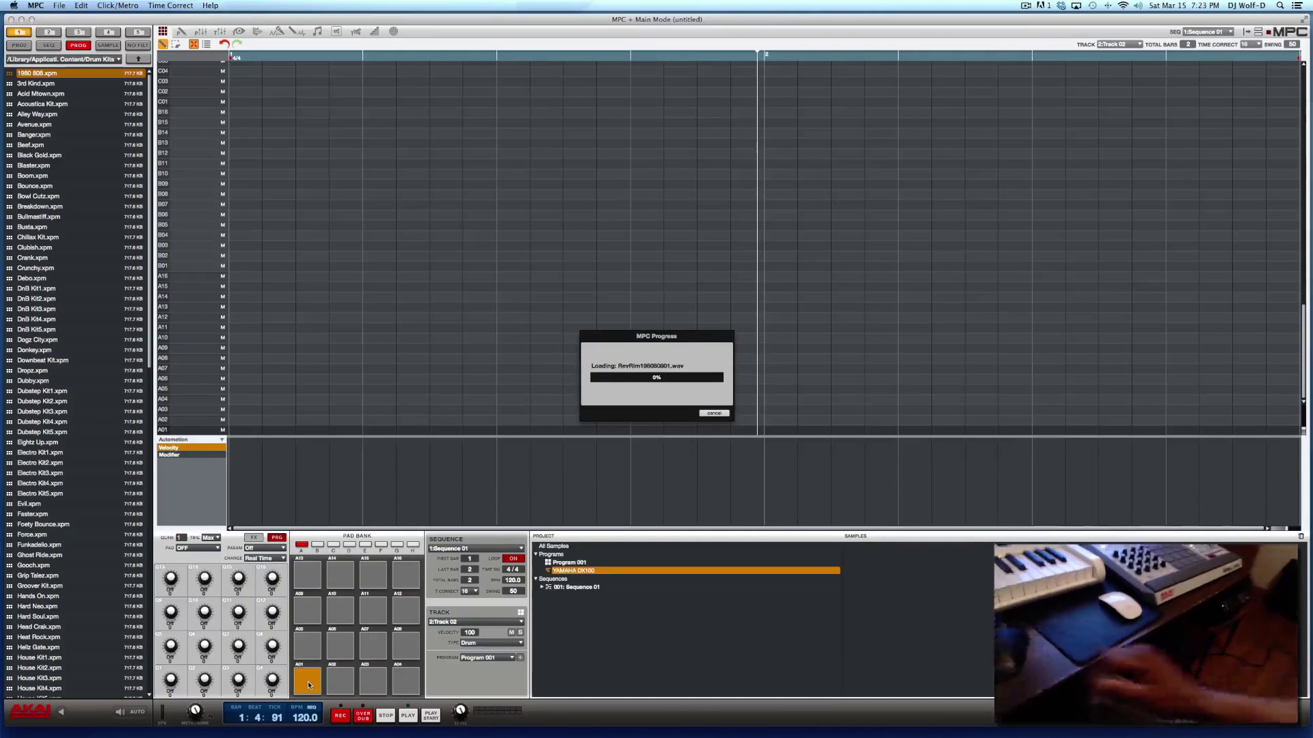